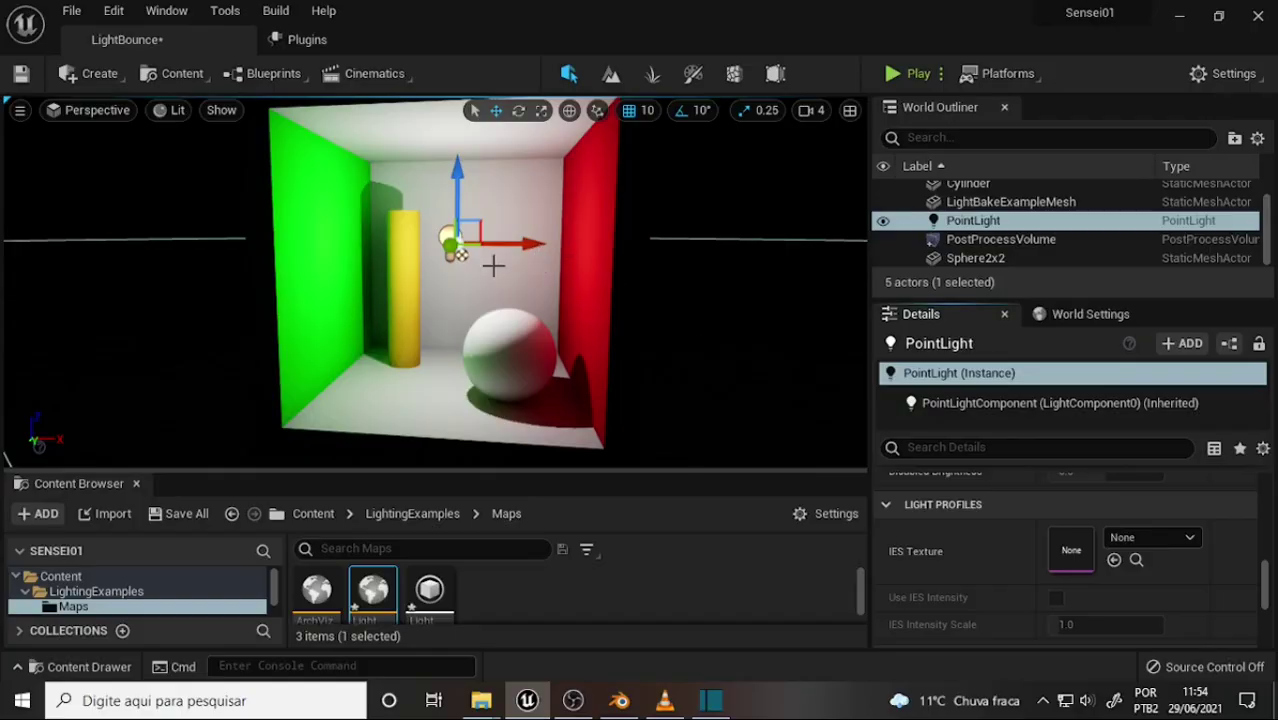
# - Frame the Cornell box head-on and slide the point light along X to sit above the white sphere
pyautogui.moveTo(463, 257); pyautogui.dragTo(390, 276)
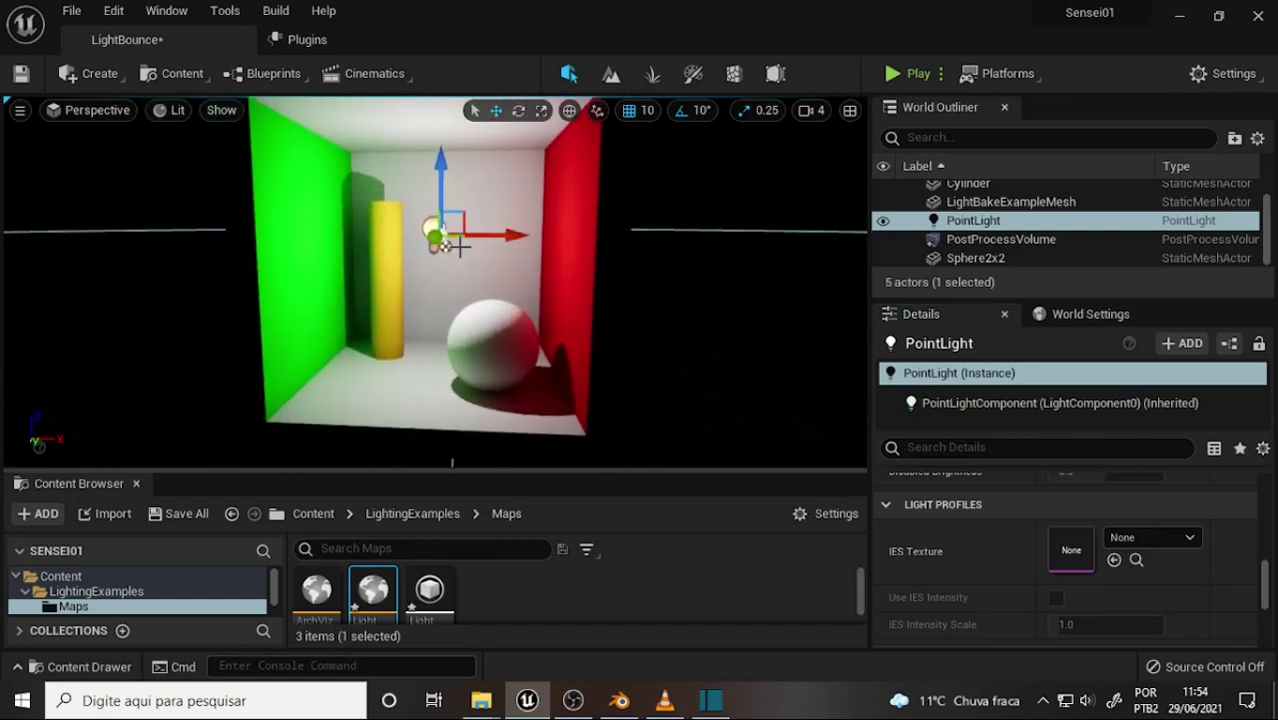
pyautogui.moveTo(467, 257)
pyautogui.mouseDown()
pyautogui.moveTo(441, 307)
pyautogui.moveTo(470, 300)
pyautogui.mouseUp()
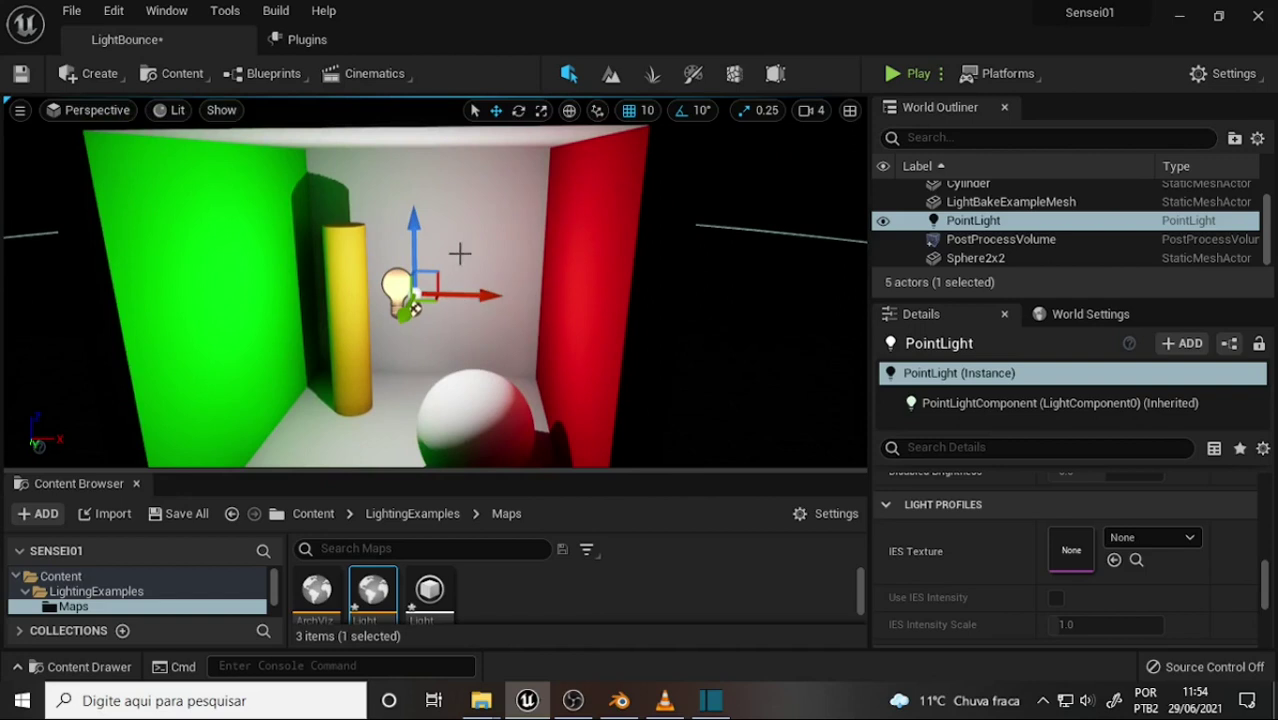
pyautogui.moveTo(459, 253)
pyautogui.mouseDown()
pyautogui.moveTo(472, 318)
pyautogui.moveTo(427, 343)
pyautogui.mouseUp()
pyautogui.moveTo(495, 243)
pyautogui.mouseDown()
pyautogui.moveTo(537, 250)
pyautogui.moveTo(499, 251)
pyautogui.mouseUp()
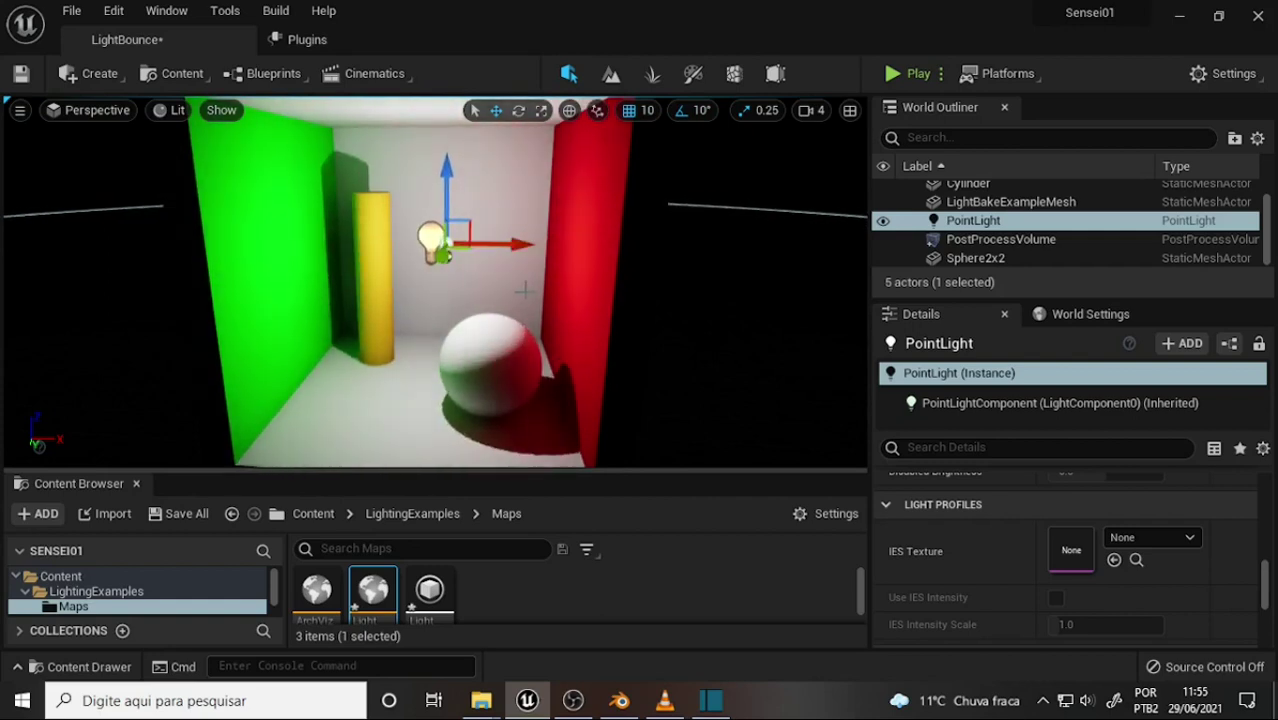
pyautogui.moveTo(445, 250); pyautogui.dragTo(441, 272)
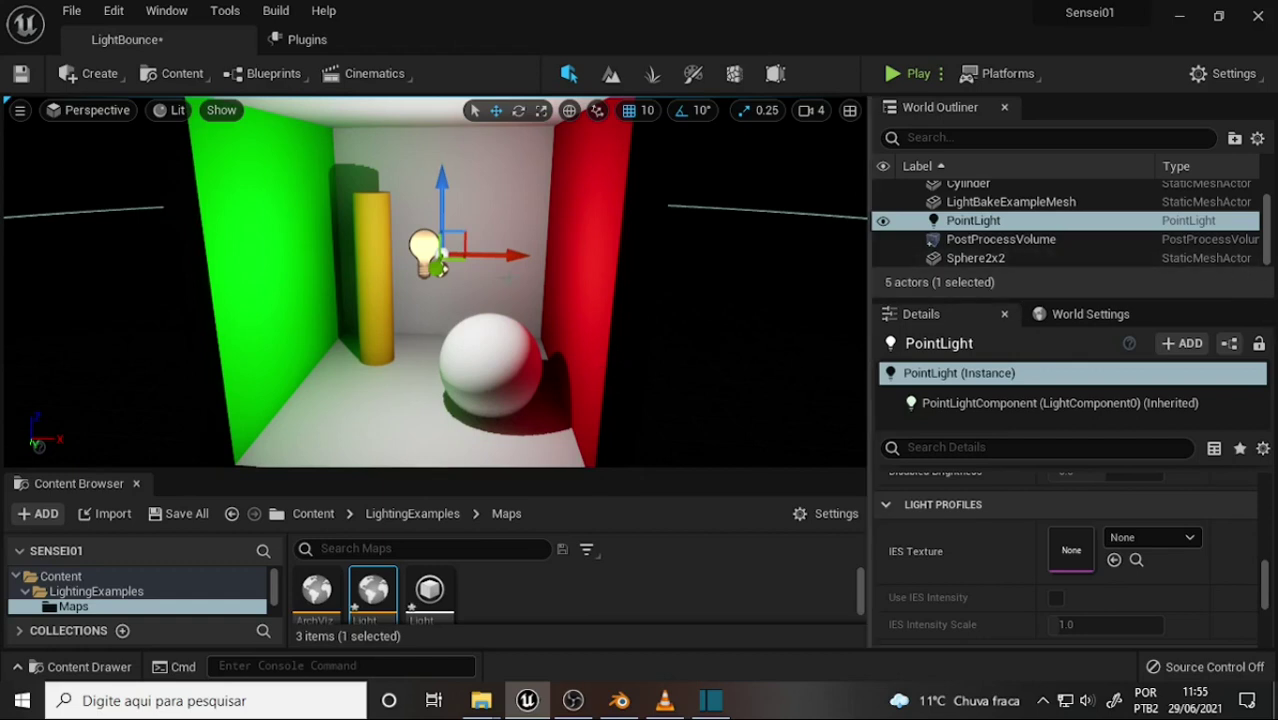
pyautogui.moveTo(434, 280)
pyautogui.mouseDown(button='right')
pyautogui.moveTo(300, 380)
pyautogui.moveTo(414, 265)
pyautogui.moveTo(285, 262)
pyautogui.moveTo(361, 248)
pyautogui.mouseUp(button='right')
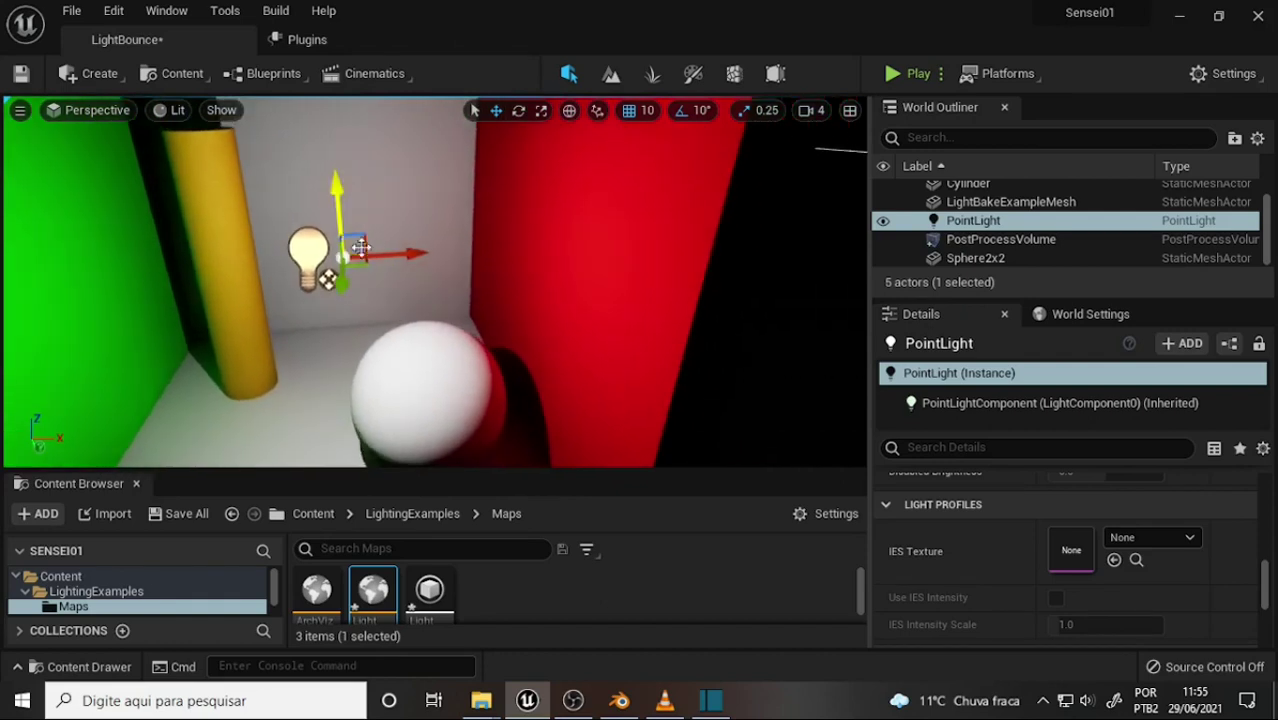
pyautogui.moveTo(361, 248)
pyautogui.mouseDown()
pyautogui.moveTo(411, 250)
pyautogui.moveTo(402, 277)
pyautogui.mouseUp()
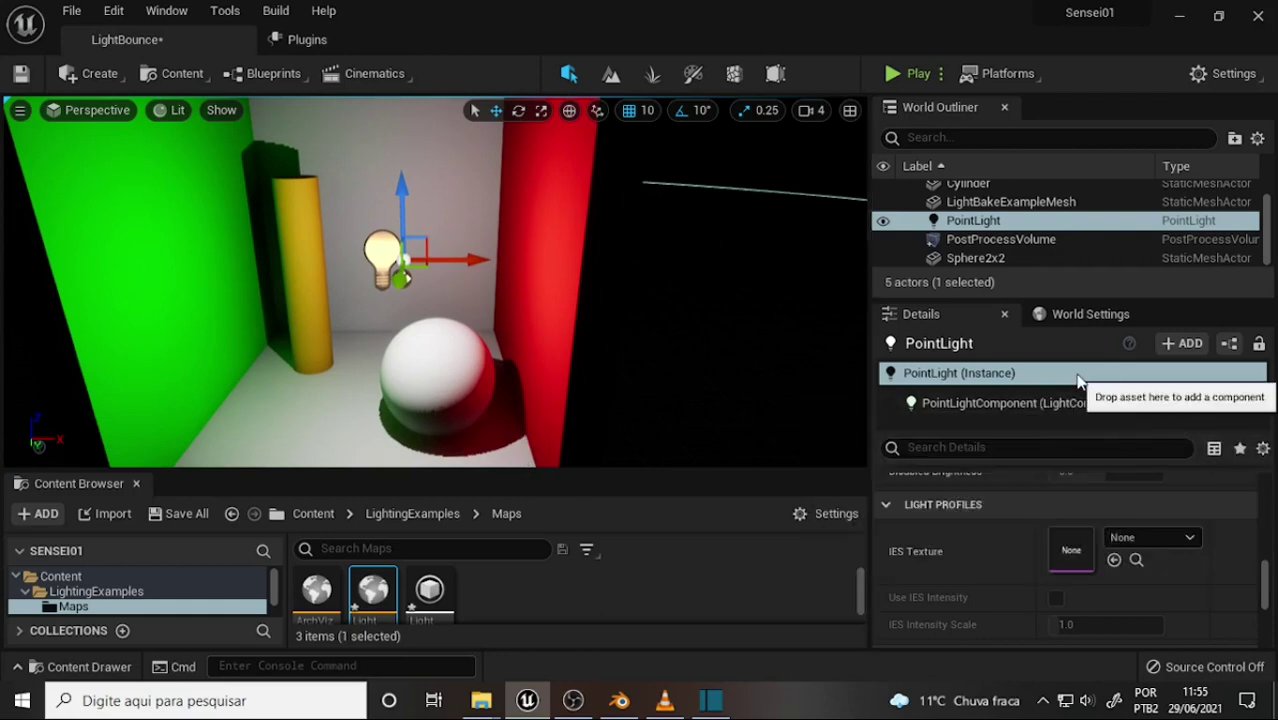
# - Select the point light, try Source Radius 0.008, then set it back to 0
pyautogui.click(1118, 379)
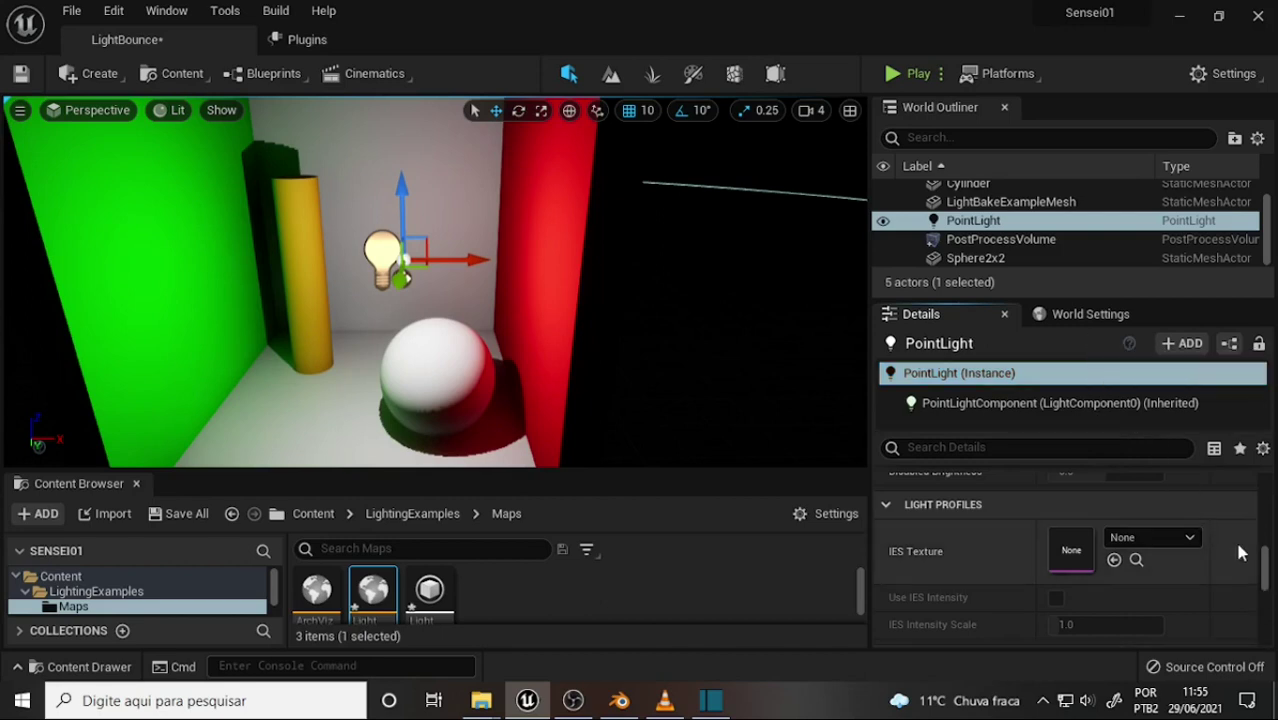
pyautogui.moveTo(1264, 565); pyautogui.dragTo(1270, 509)
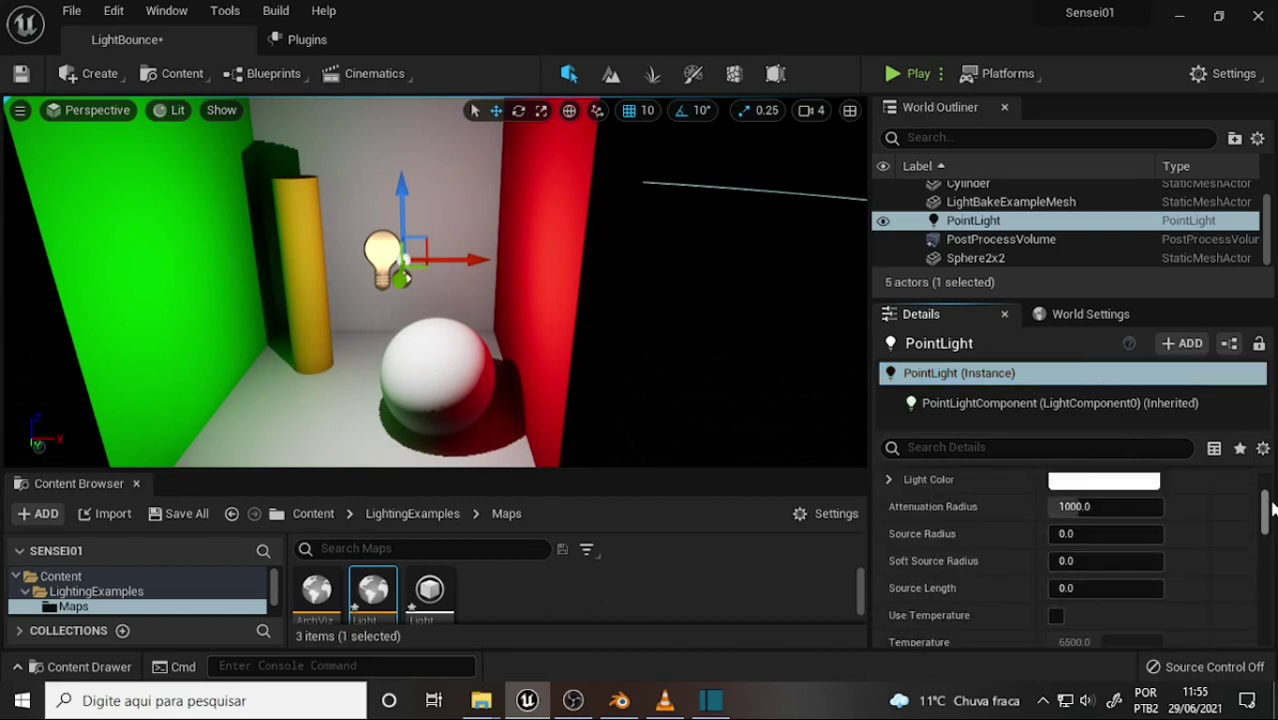
pyautogui.click(1105, 533)
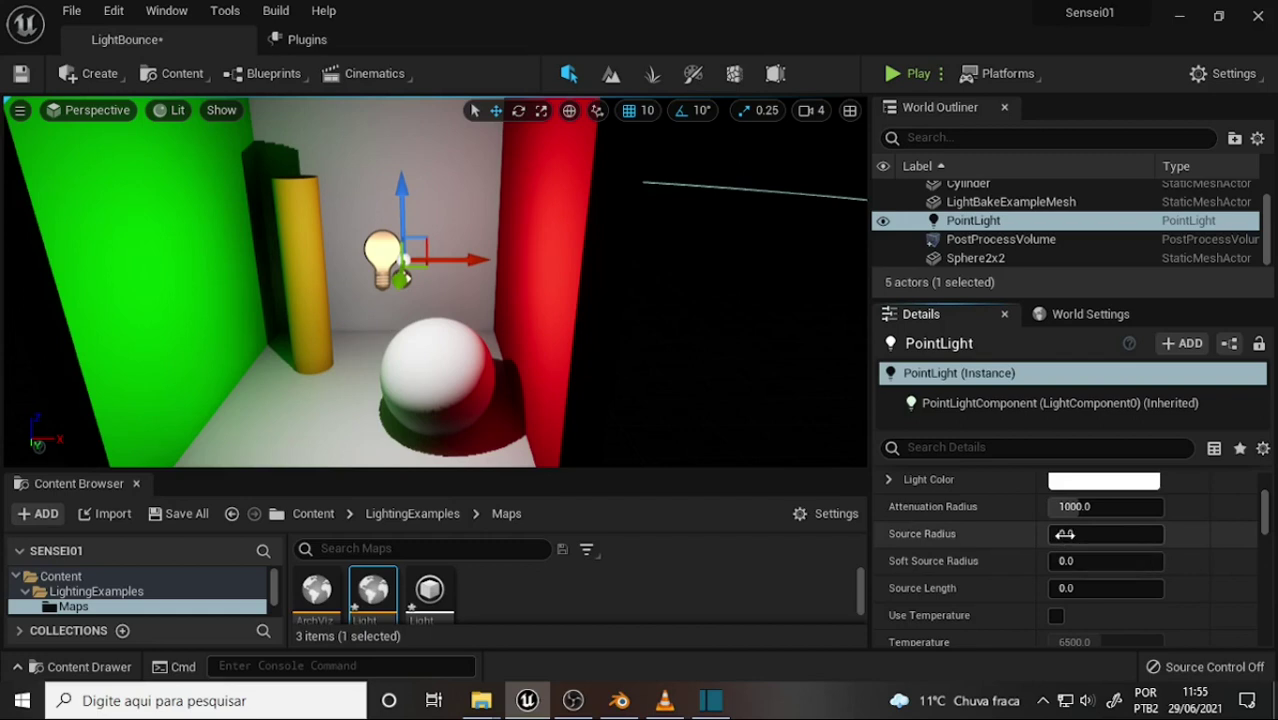
pyautogui.write('0.008')
pyautogui.click(1099, 542)
pyautogui.write('0')
pyautogui.press('Return')
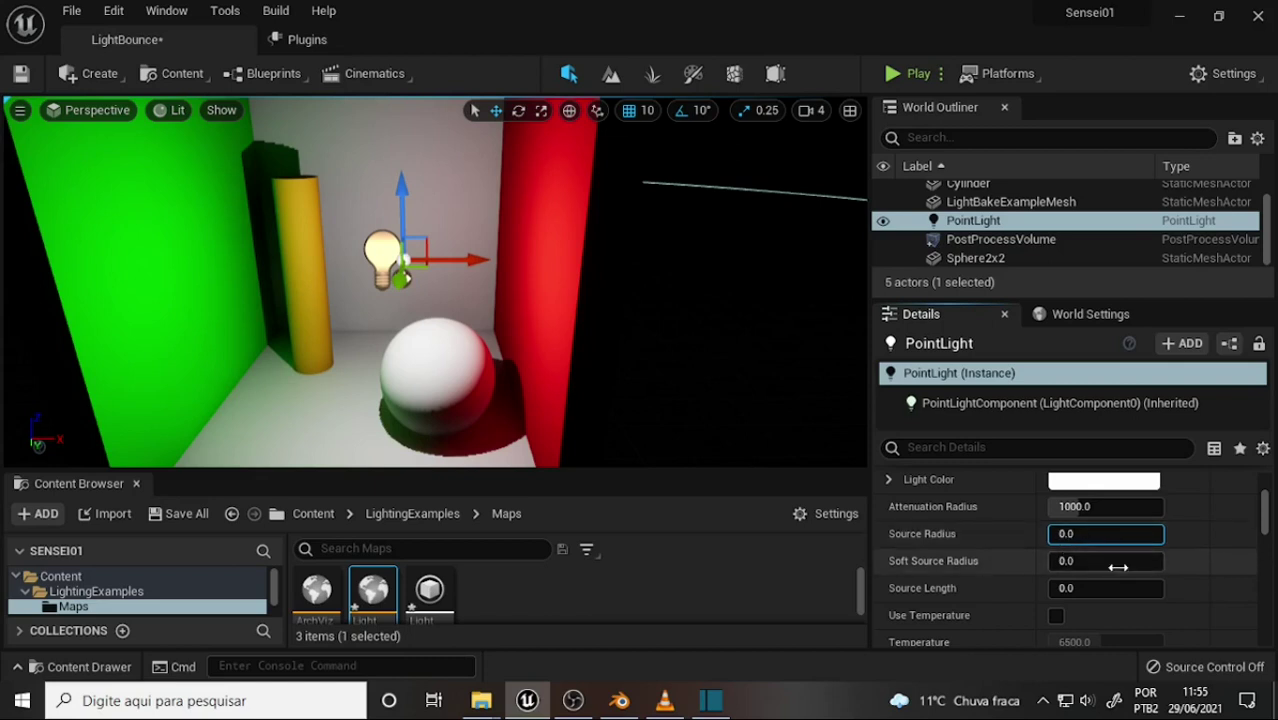
# - Try raising Soft Source Radius and Source Radius to about 0.5, then reset both to default
pyautogui.moveTo(1118, 567); pyautogui.dragTo(1126, 567)
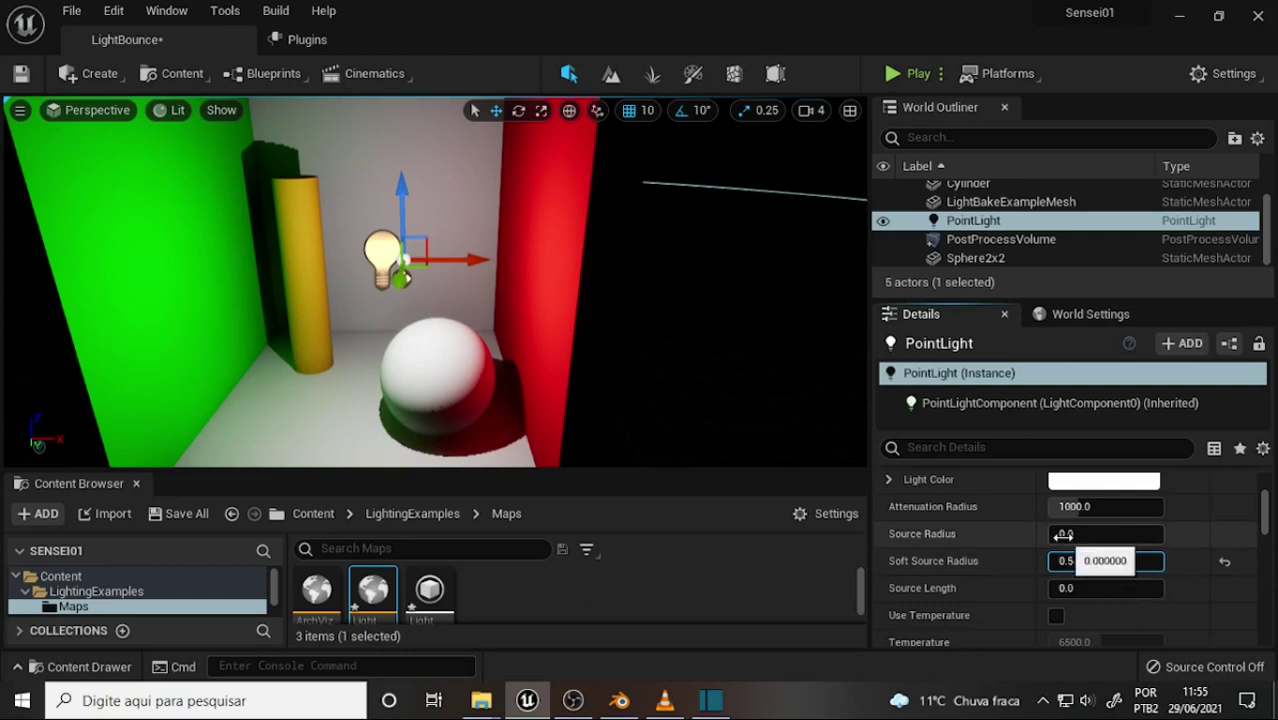
pyautogui.moveTo(1085, 534); pyautogui.dragTo(1095, 534)
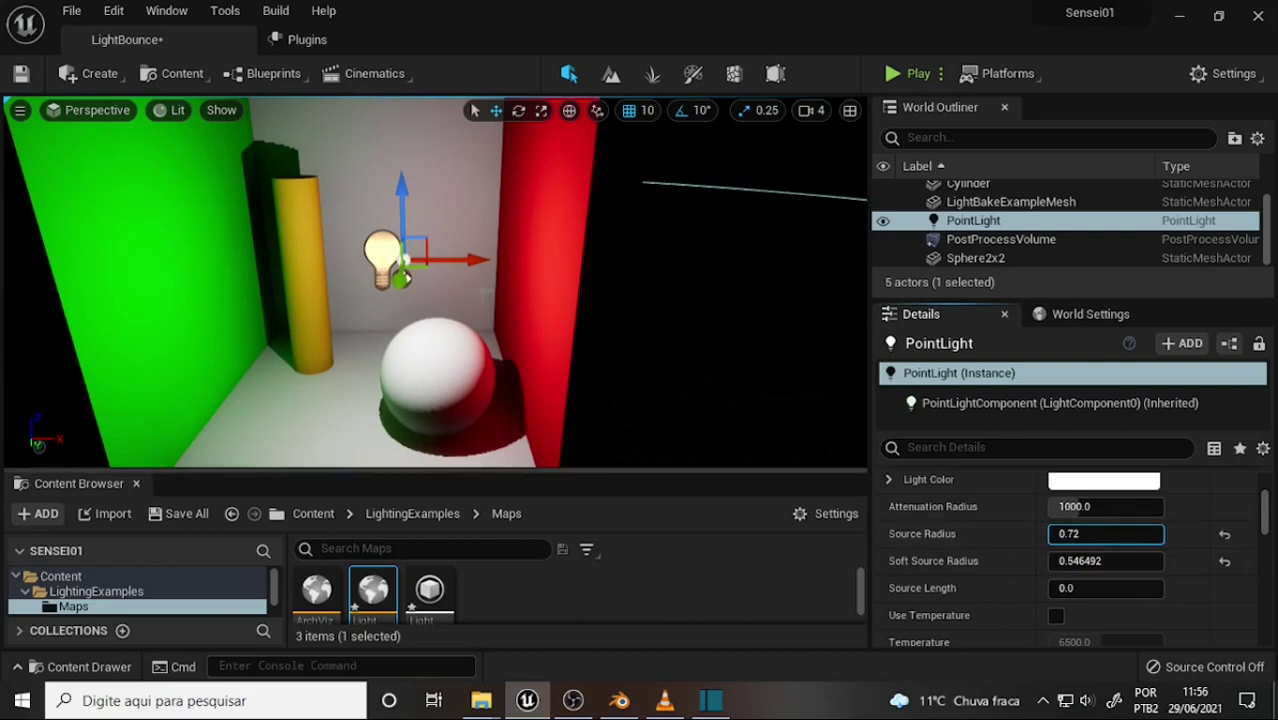
pyautogui.moveTo(458, 262)
pyautogui.mouseDown()
pyautogui.moveTo(507, 260)
pyautogui.moveTo(479, 260)
pyautogui.mouseUp()
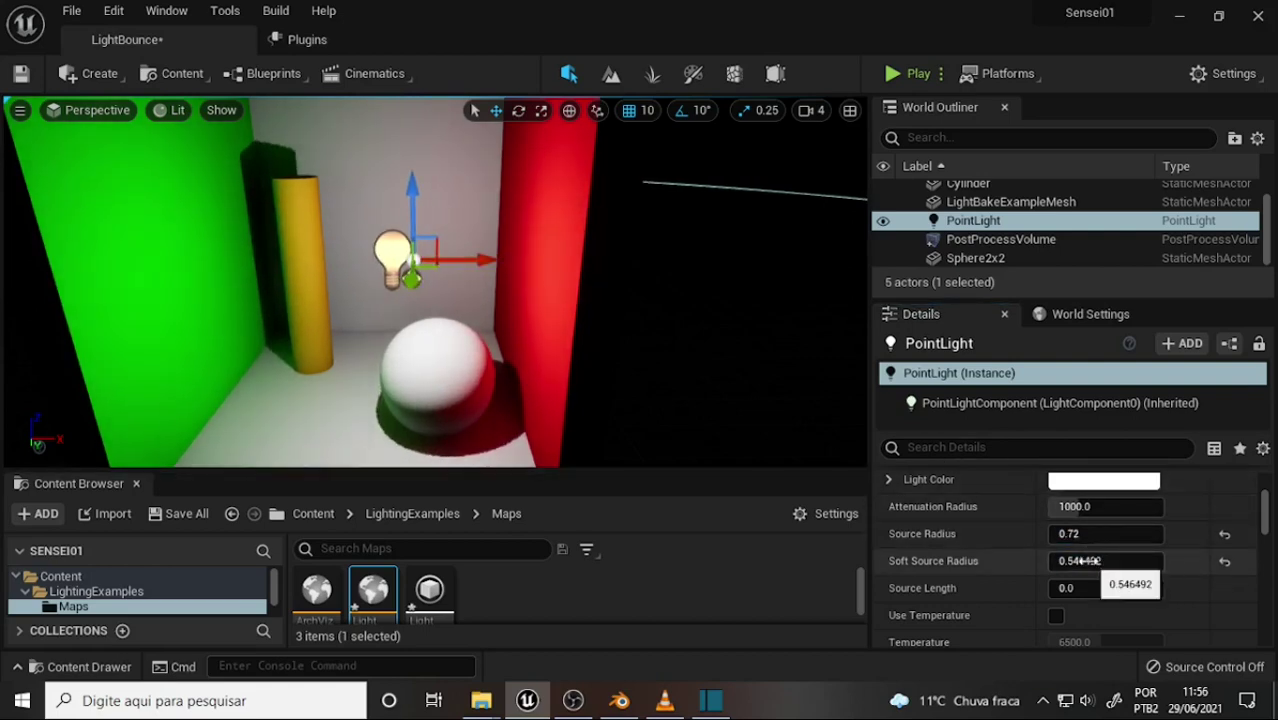
pyautogui.click(1224, 533)
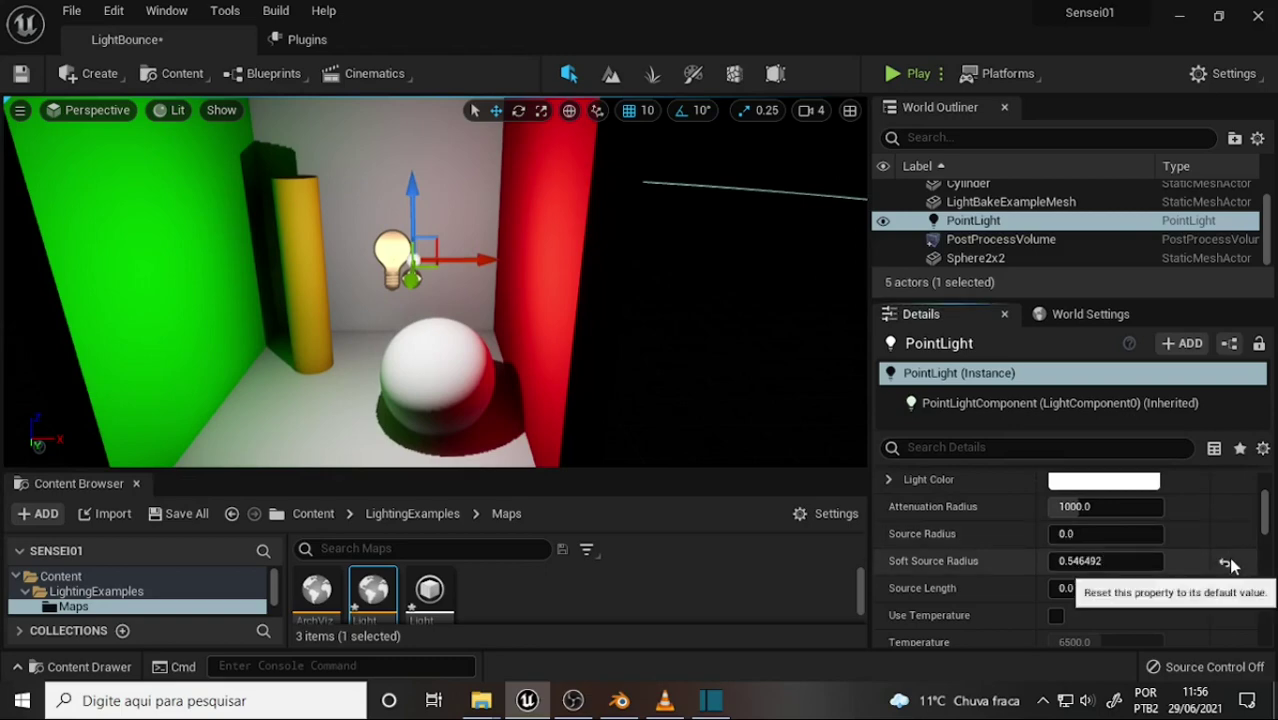
pyautogui.click(1224, 561)
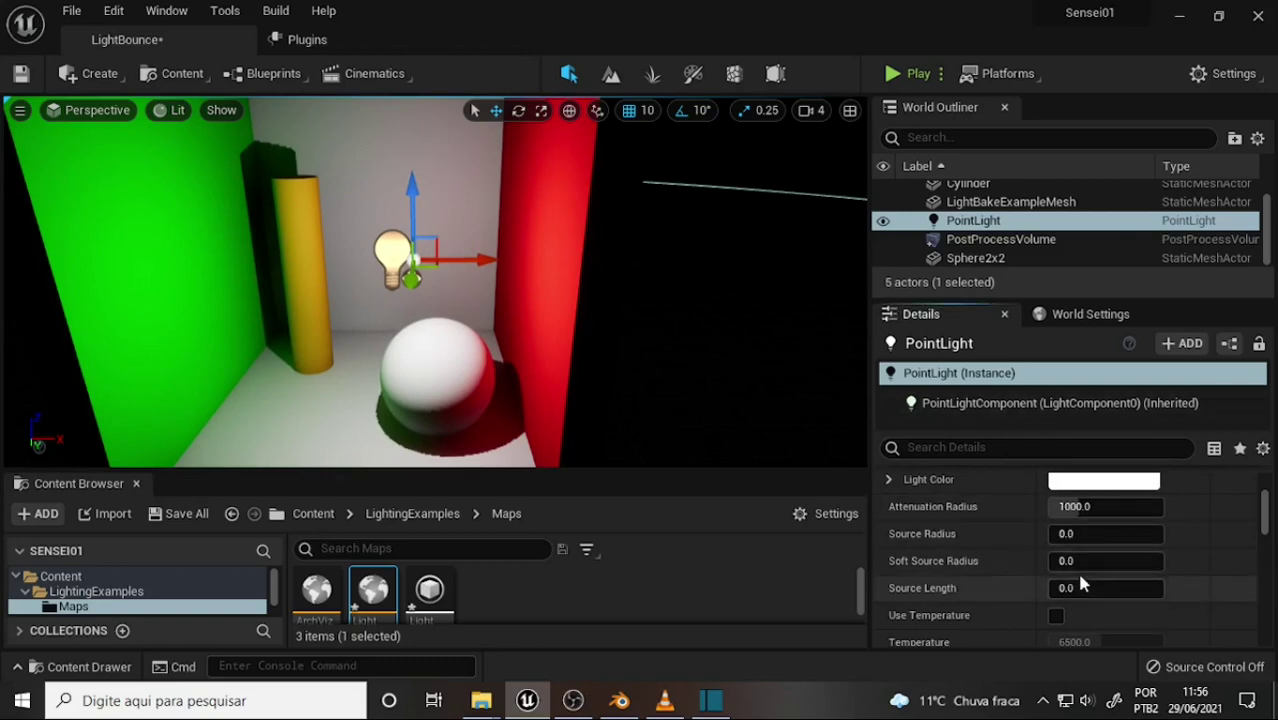
pyautogui.moveTo(1064, 560)
pyautogui.mouseDown()
pyautogui.moveTo(1110, 560)
pyautogui.moveTo(1080, 560)
pyautogui.mouseUp()
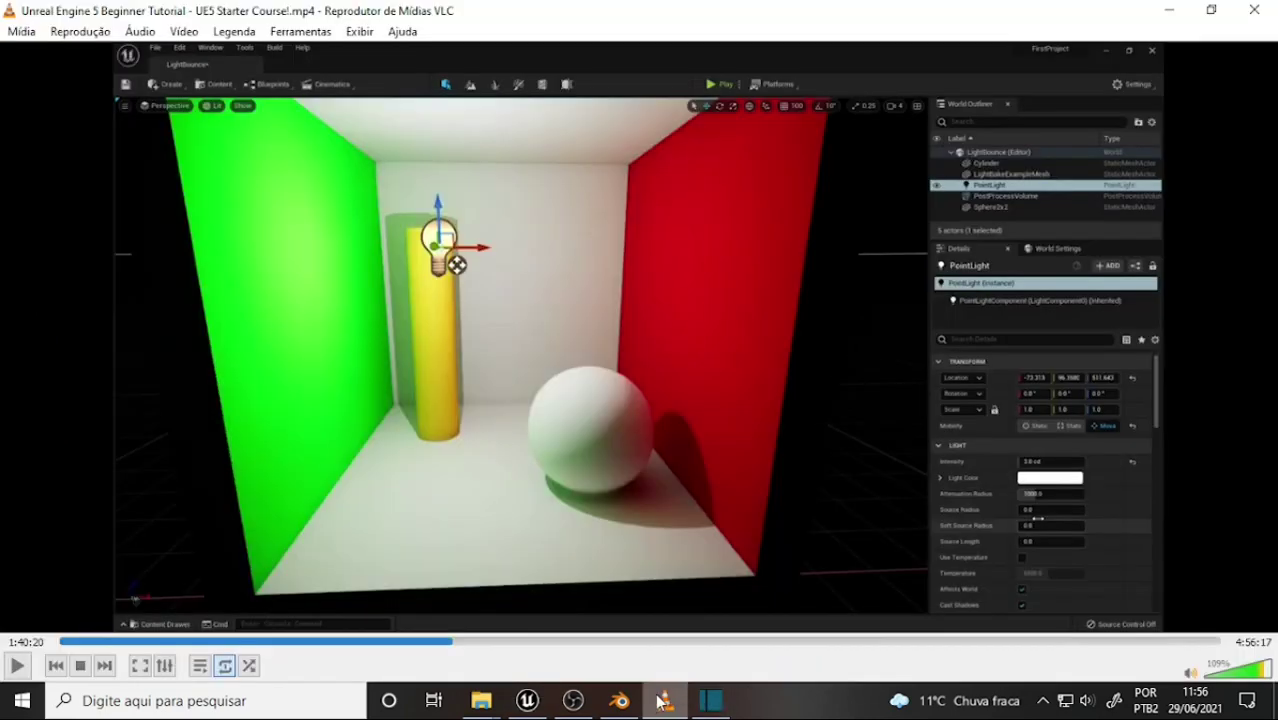
# - Play the VLC tutorial briefly up to 1:40:24, then pause it
pyautogui.click(664, 700)
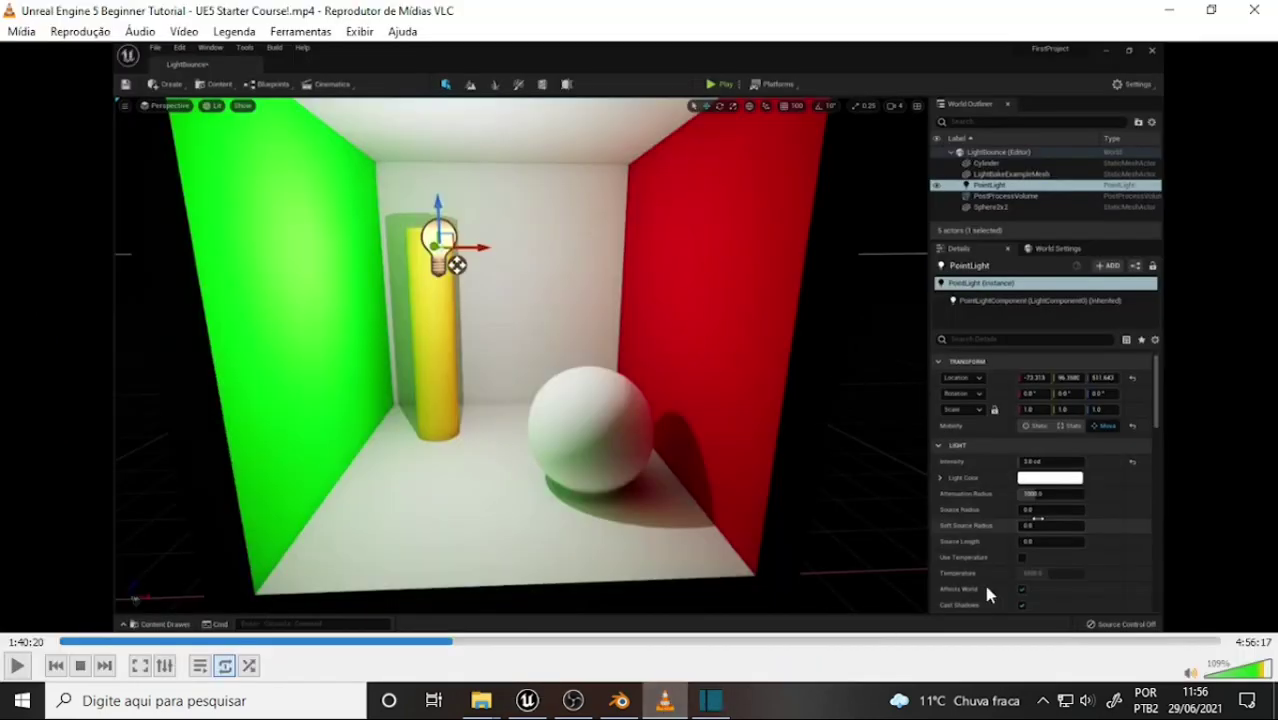
pyautogui.click(14, 670)
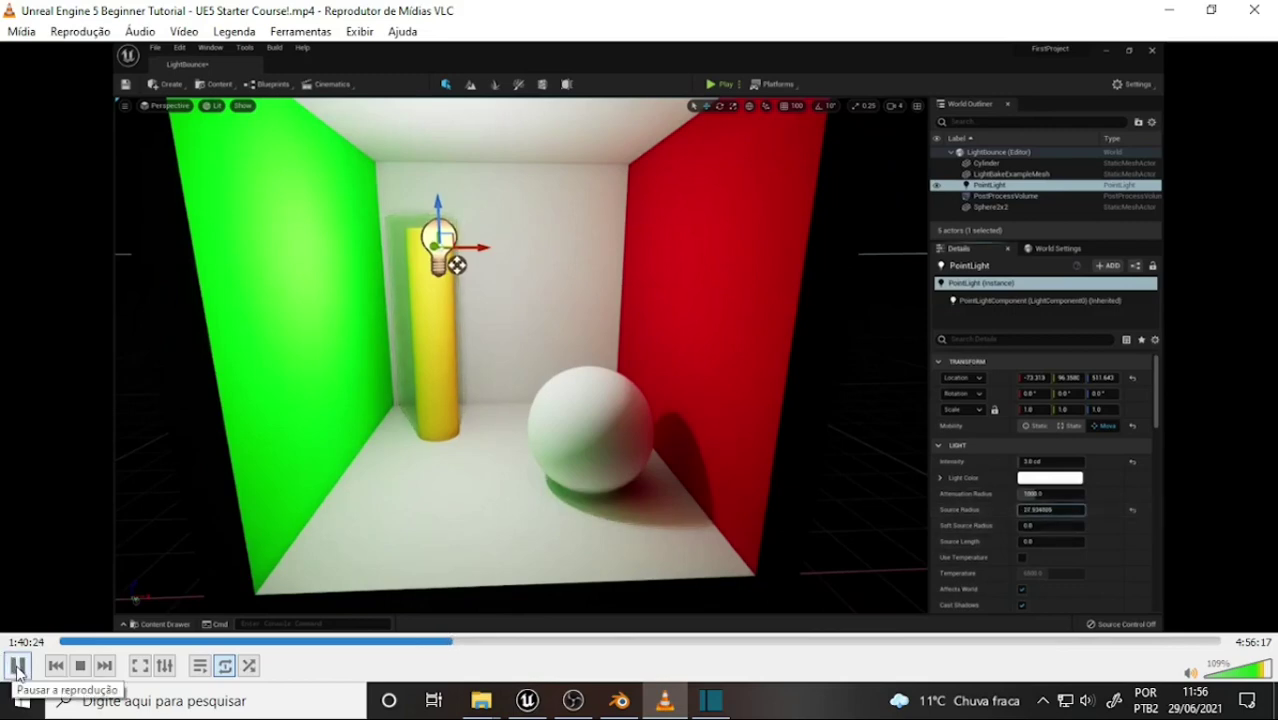
pyautogui.click(17, 672)
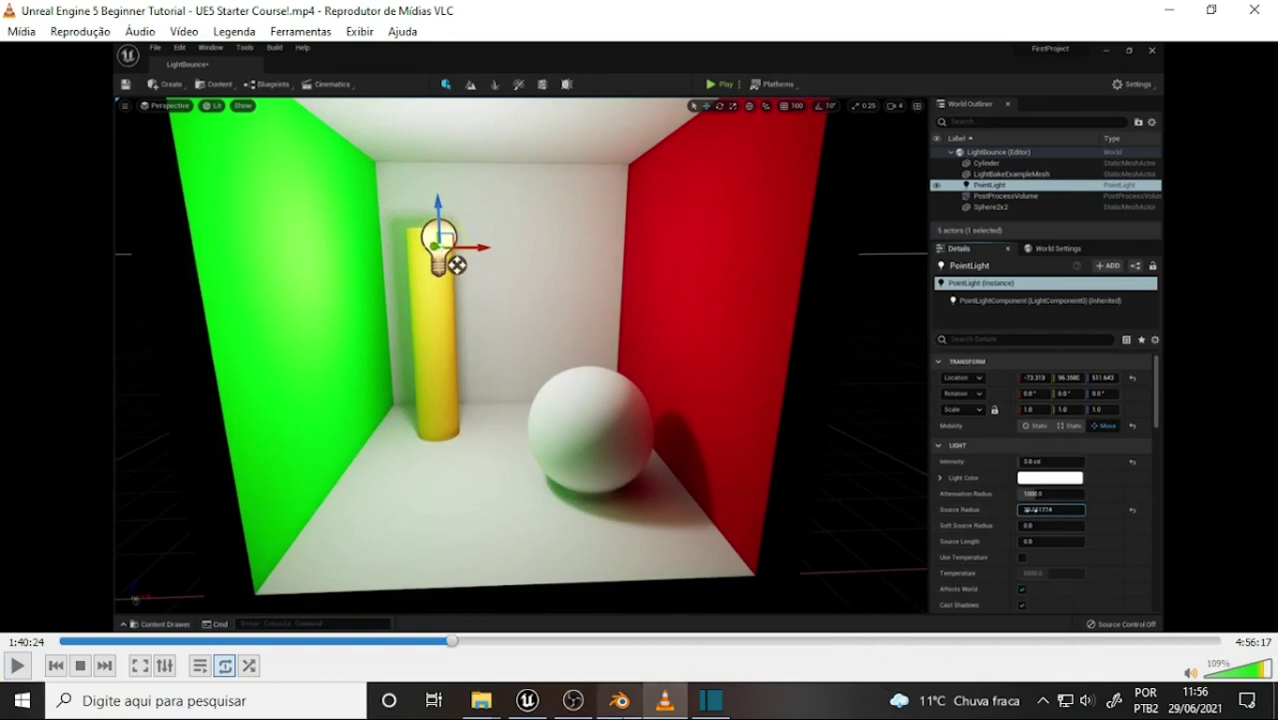
# - Back in Unreal, raise Source Radius to about 74.58 and set Soft Source Radius to about 11
pyautogui.click(527, 700)
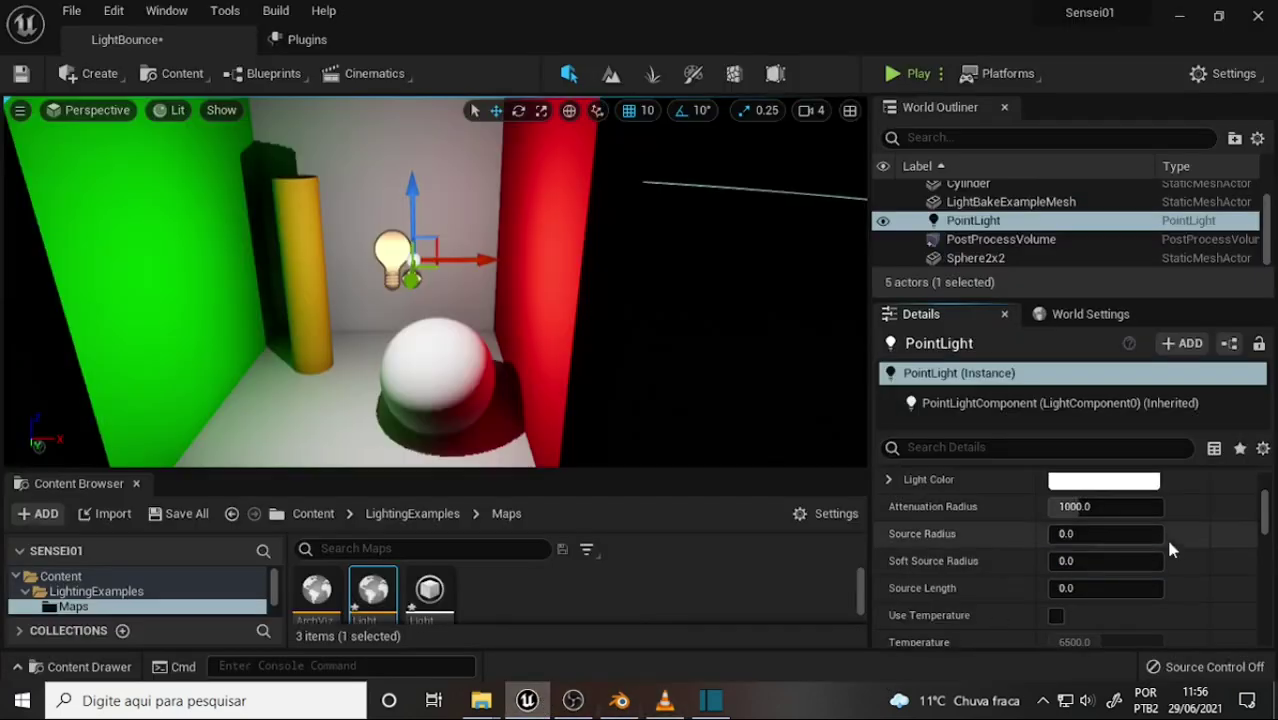
pyautogui.moveTo(1068, 534)
pyautogui.mouseDown()
pyautogui.moveTo(1235, 534)
pyautogui.moveTo(1128, 534)
pyautogui.mouseUp()
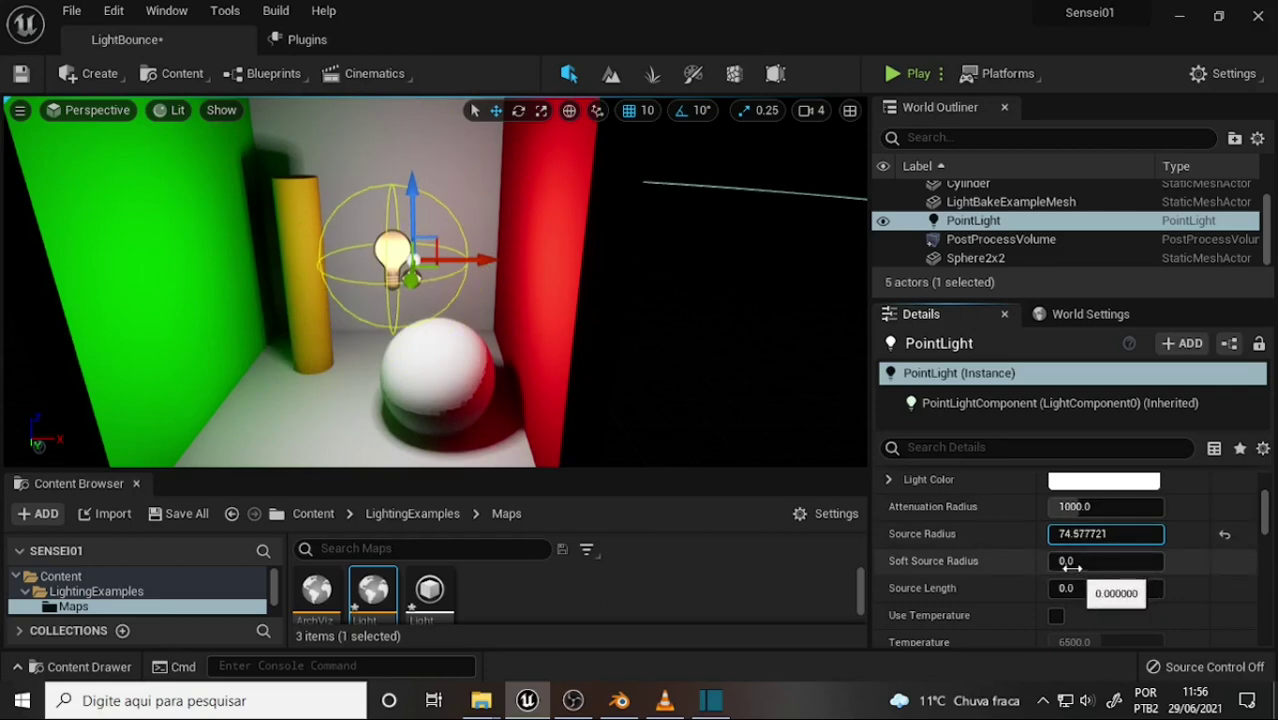
pyautogui.moveTo(1071, 563)
pyautogui.mouseDown()
pyautogui.moveTo(1095, 563)
pyautogui.moveTo(1080, 561)
pyautogui.mouseUp()
pyautogui.moveTo(553, 374); pyautogui.dragTo(540, 330)
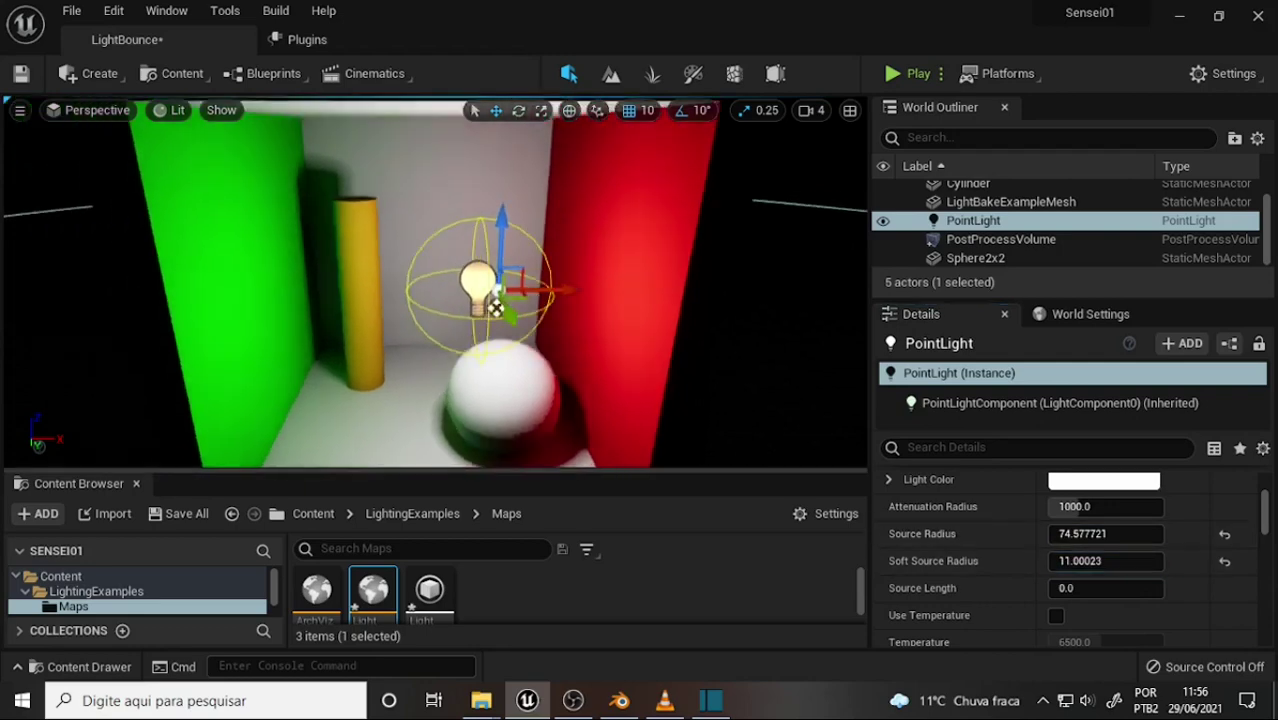
# - Orbit and zoom the viewport to frame the whole room head-on
pyautogui.moveTo(488, 215); pyautogui.dragTo(508, 390)
pyautogui.moveTo(457, 228)
pyautogui.mouseDown()
pyautogui.moveTo(520, 270)
pyautogui.moveTo(470, 272)
pyautogui.moveTo(470, 300)
pyautogui.mouseUp()
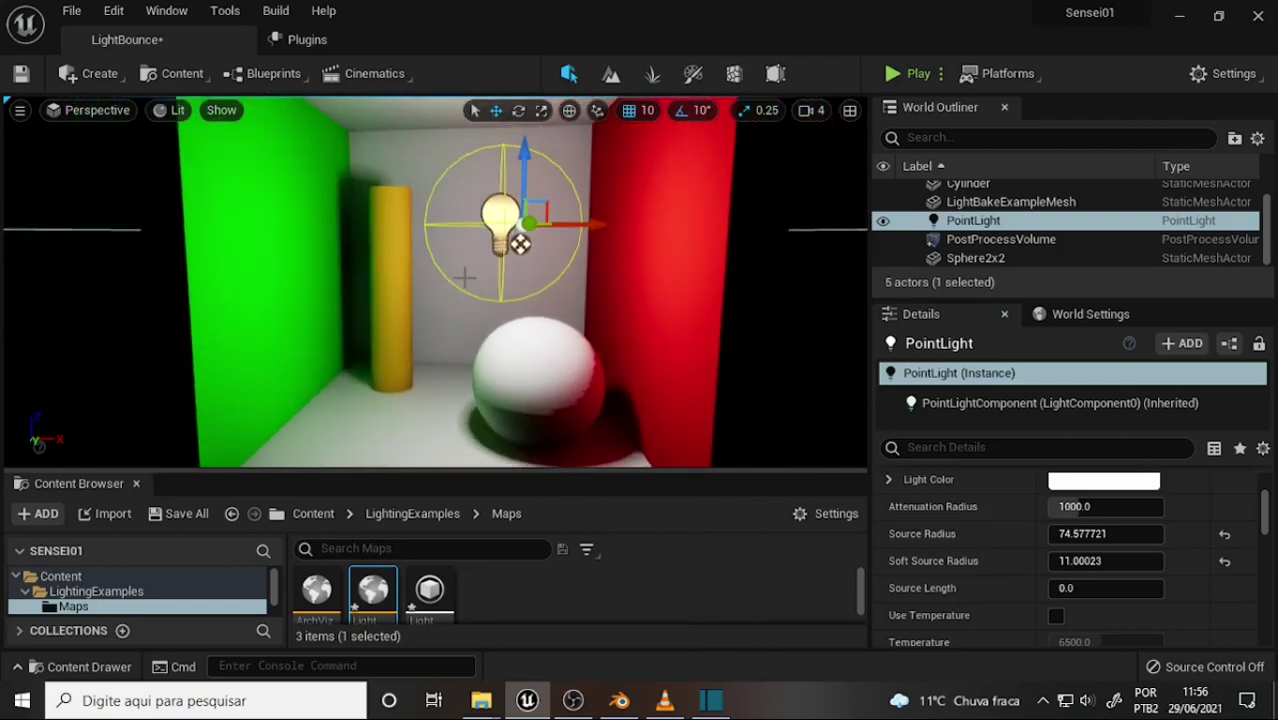
pyautogui.scroll(-3, 463, 278)
pyautogui.moveTo(492, 255); pyautogui.dragTo(473, 272)
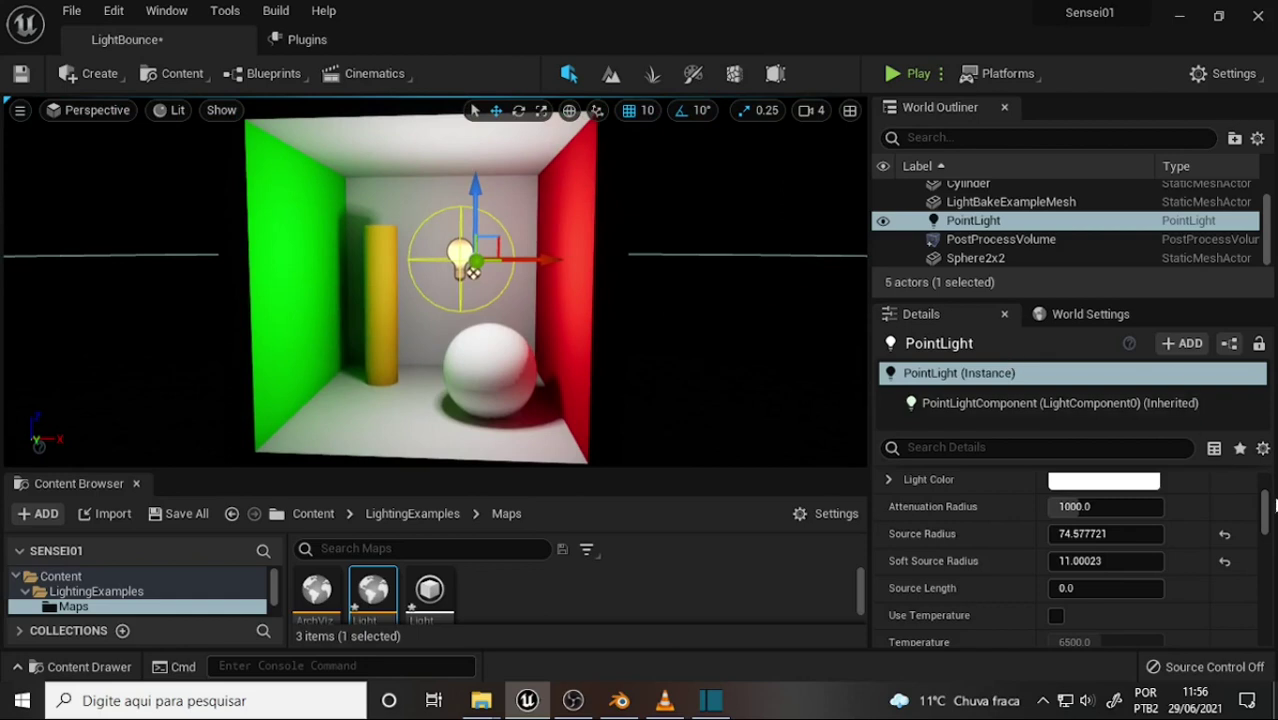
pyautogui.moveTo(1264, 505)
pyautogui.mouseDown()
pyautogui.moveTo(1262, 487)
pyautogui.moveTo(1266, 555)
pyautogui.mouseUp()
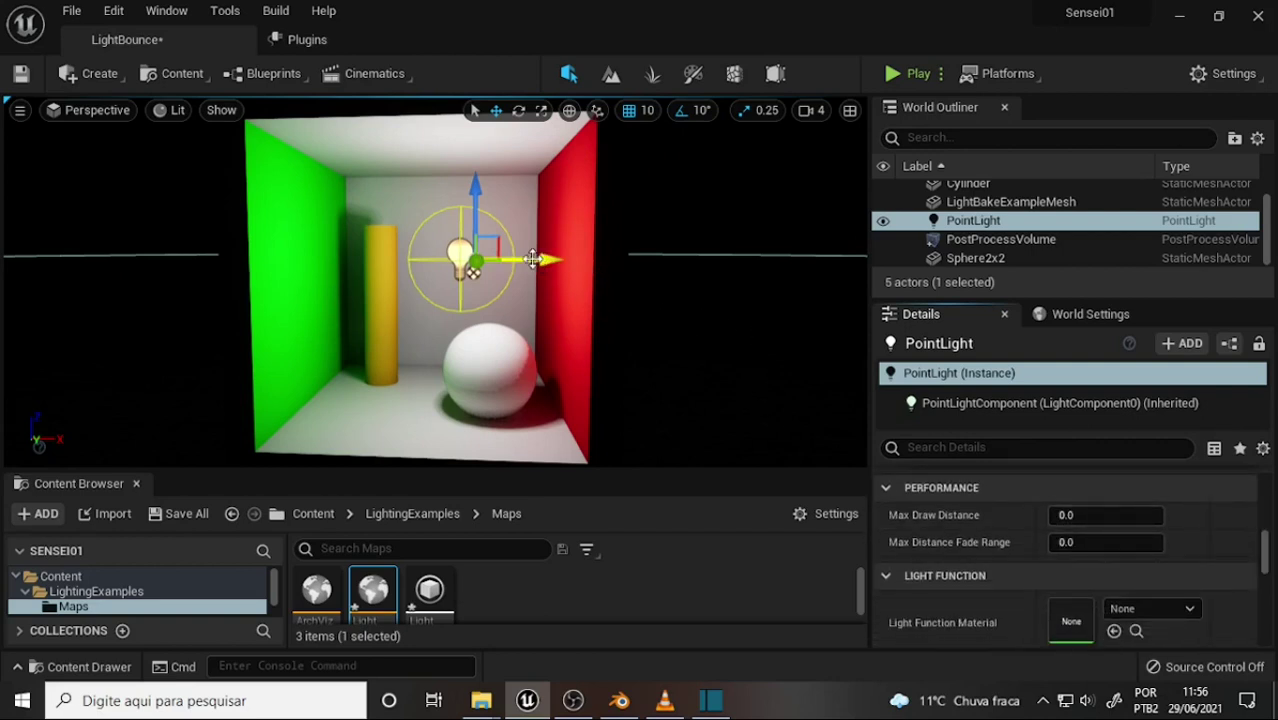
# - Move the point light slightly higher near the box centre and glance at the Blender render
pyautogui.moveTo(528, 268); pyautogui.dragTo(490, 262)
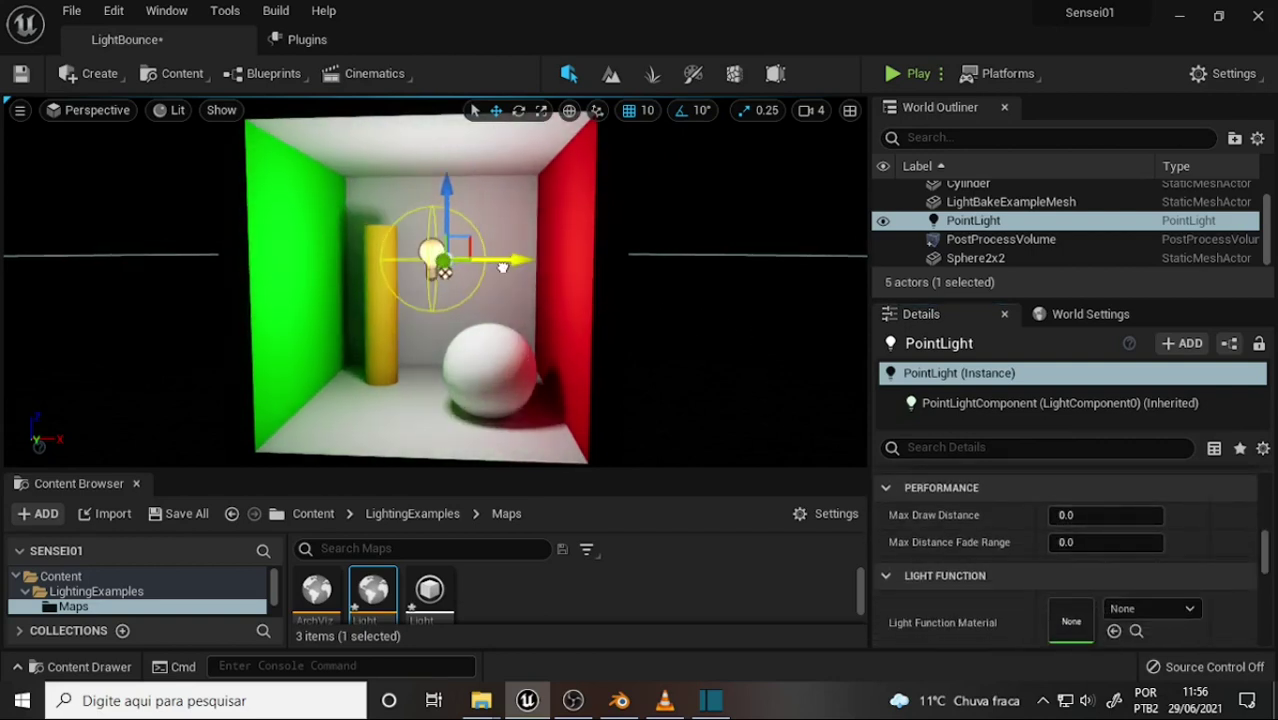
pyautogui.moveTo(445, 201)
pyautogui.mouseDown()
pyautogui.moveTo(448, 180)
pyautogui.moveTo(449, 203)
pyautogui.mouseUp()
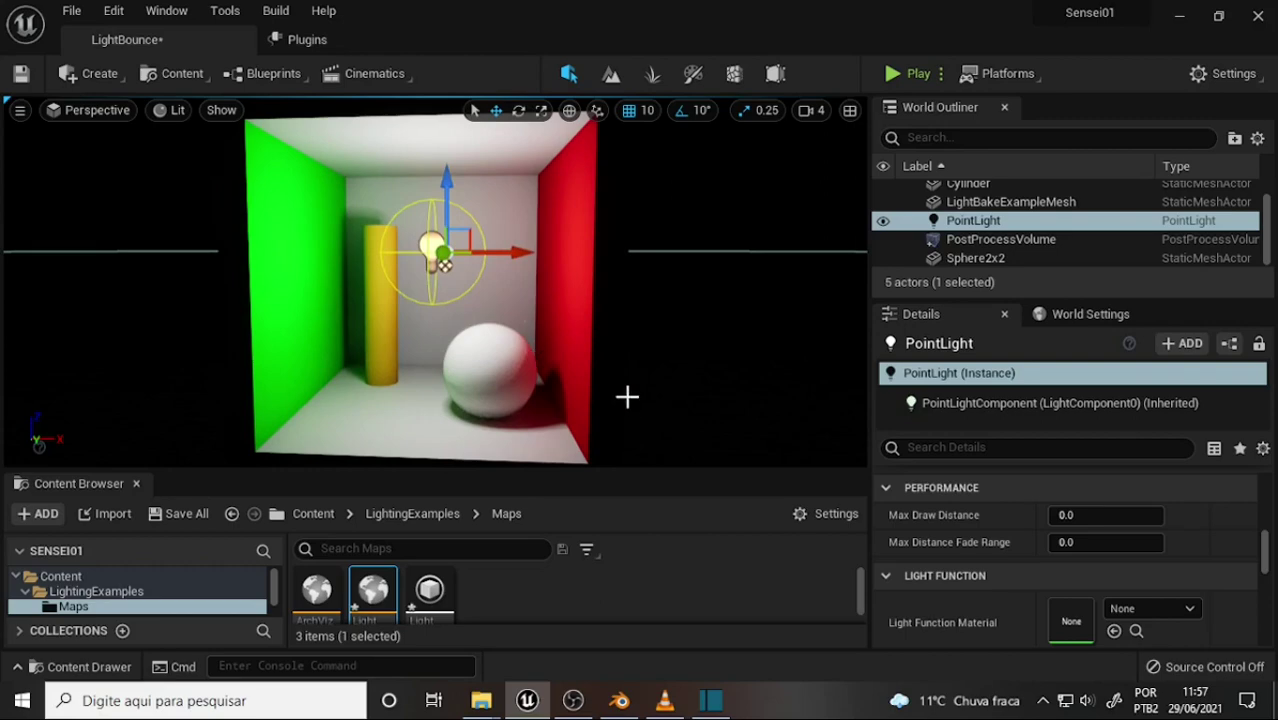
pyautogui.click(617, 703)
pyautogui.click(616, 705)
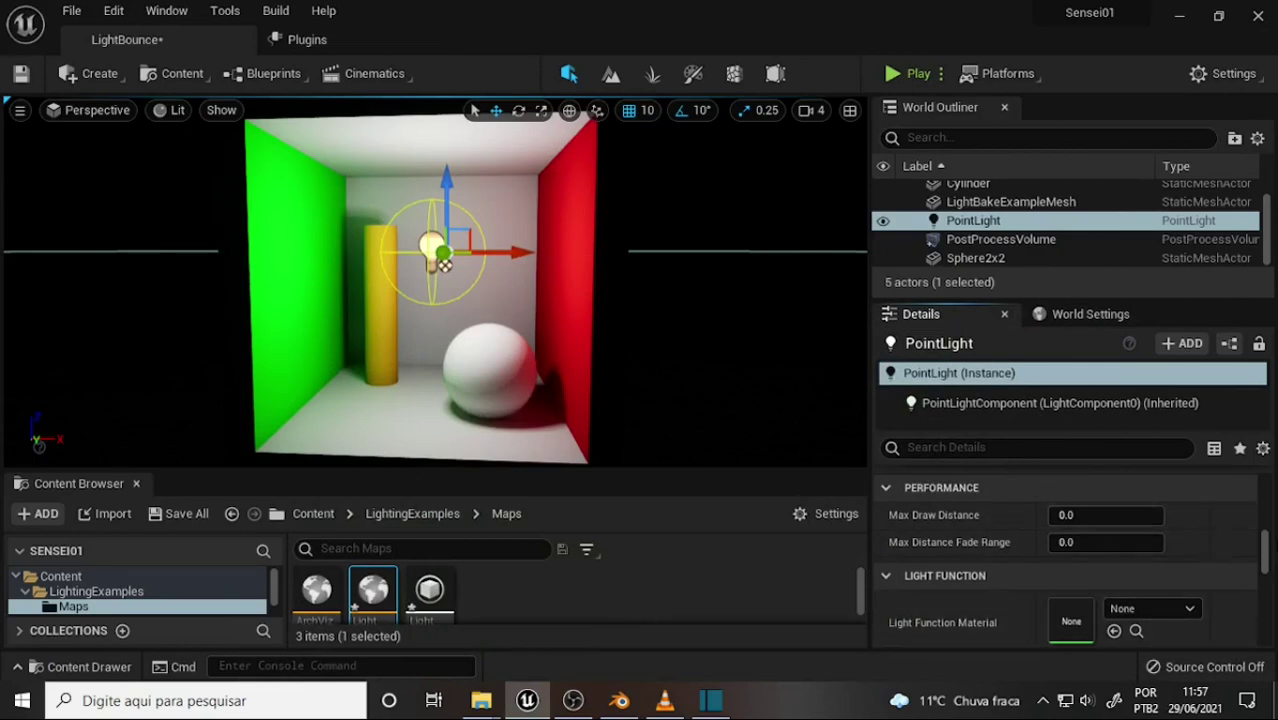
# - Lower Soft Source Radius, then reset Soft Source Radius and Source Radius to 0.0
pyautogui.moveTo(1265, 545)
pyautogui.mouseDown()
pyautogui.moveTo(1268, 580)
pyautogui.moveTo(1258, 503)
pyautogui.moveTo(1259, 517)
pyautogui.mouseUp()
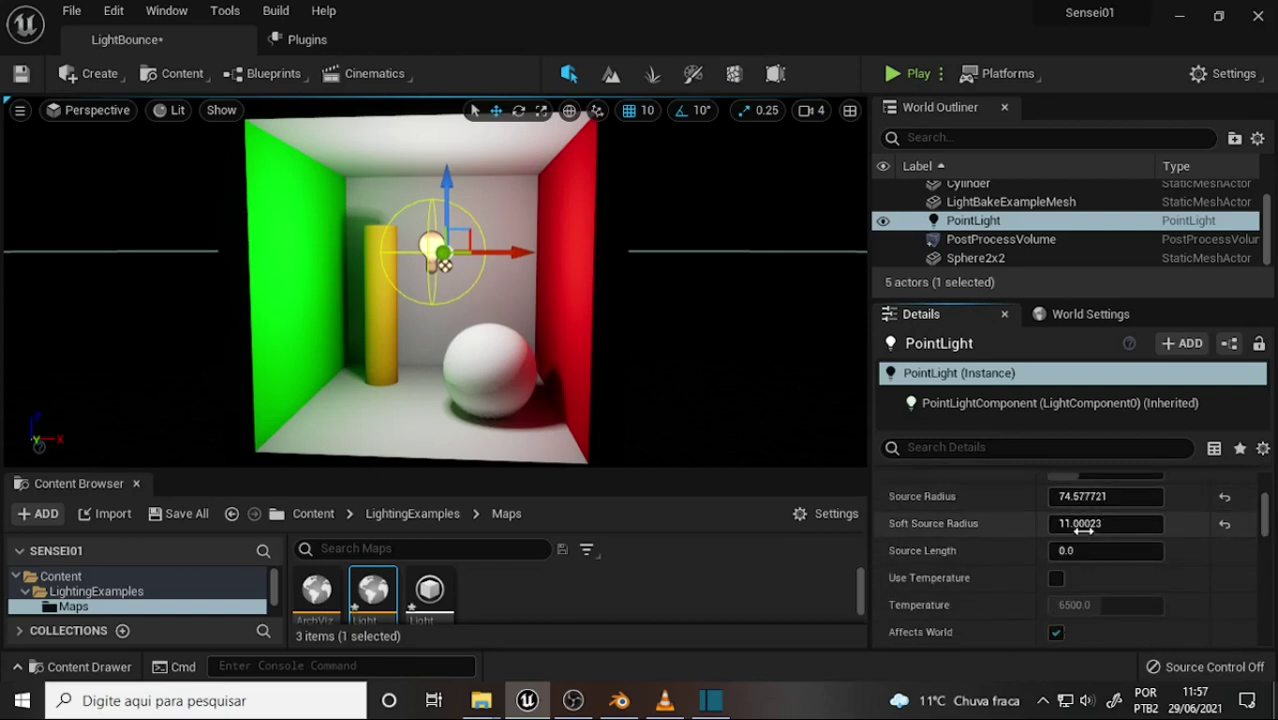
pyautogui.moveTo(1080, 524); pyautogui.dragTo(1060, 524)
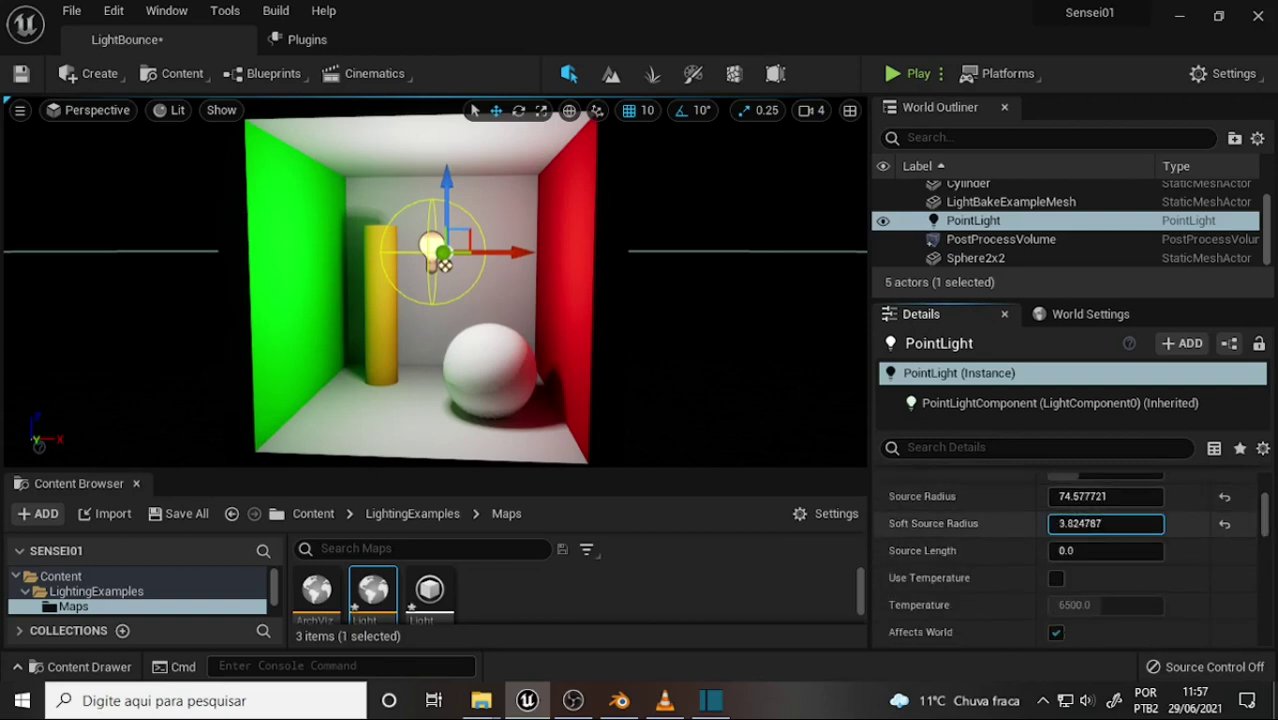
pyautogui.click(1224, 523)
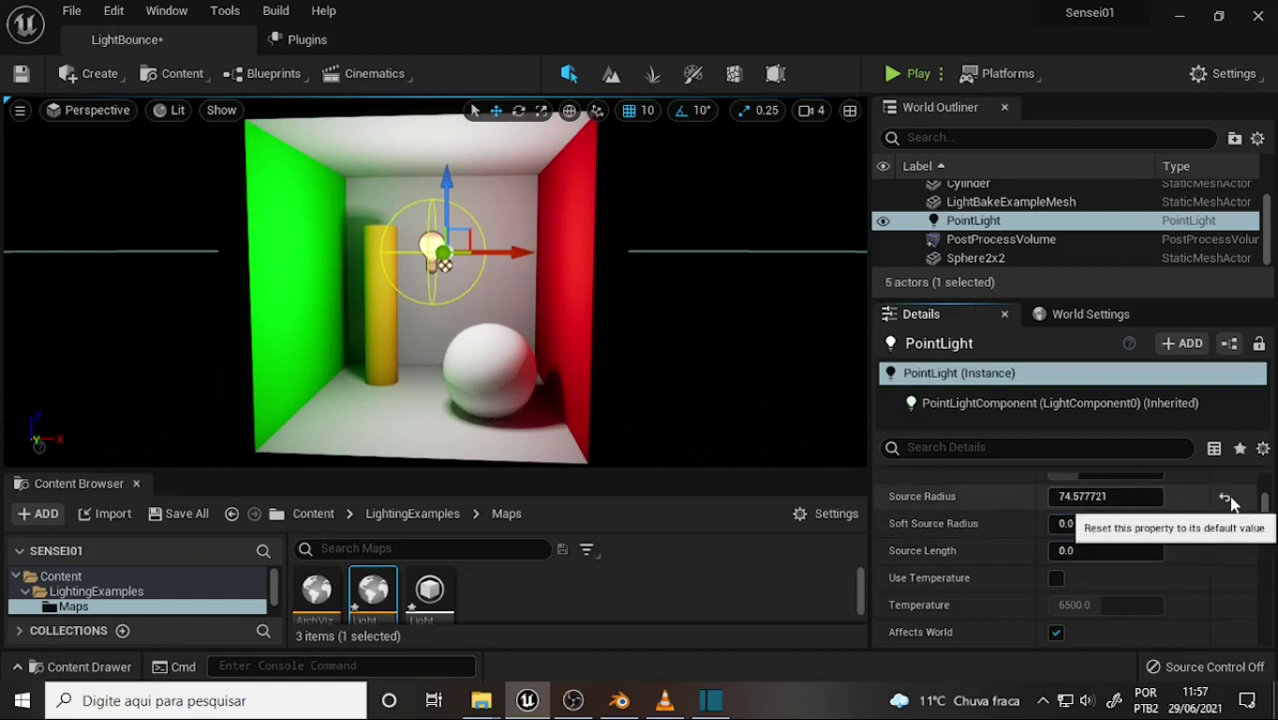
pyautogui.click(1225, 501)
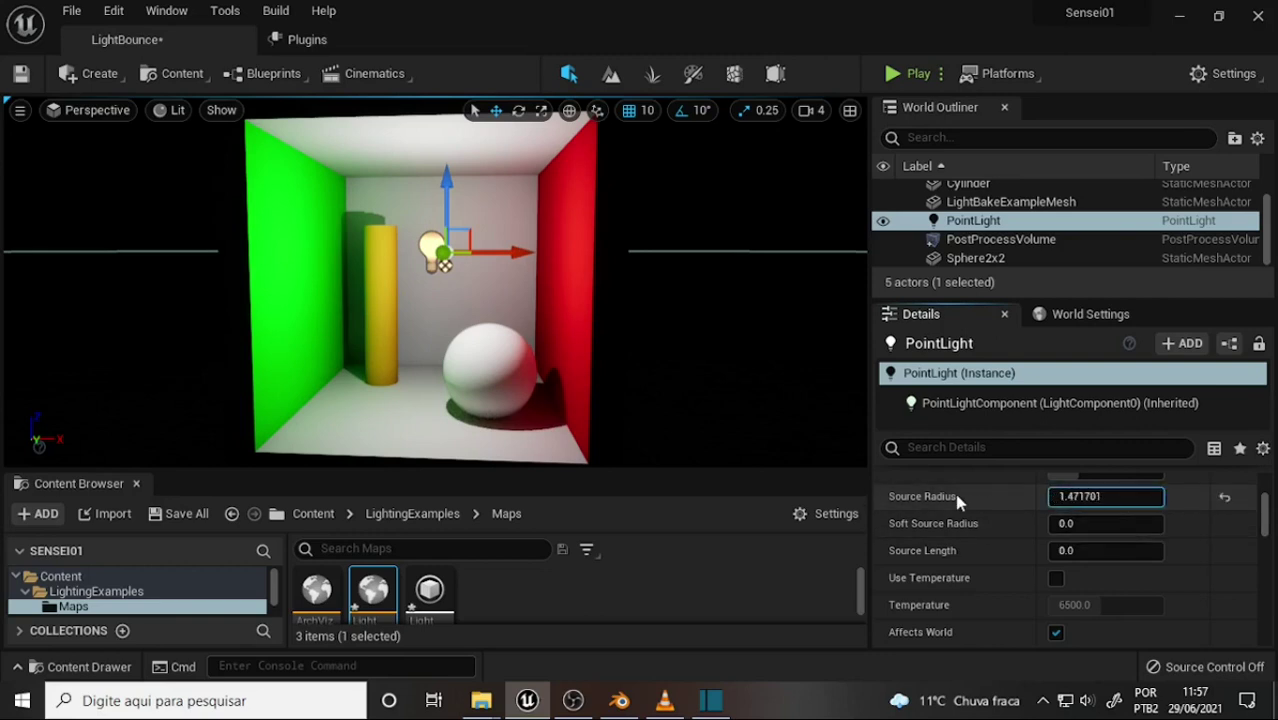
# - Set the PointLight's Source Radius to 40, then briefly show and hide a folder window
pyautogui.write('40')
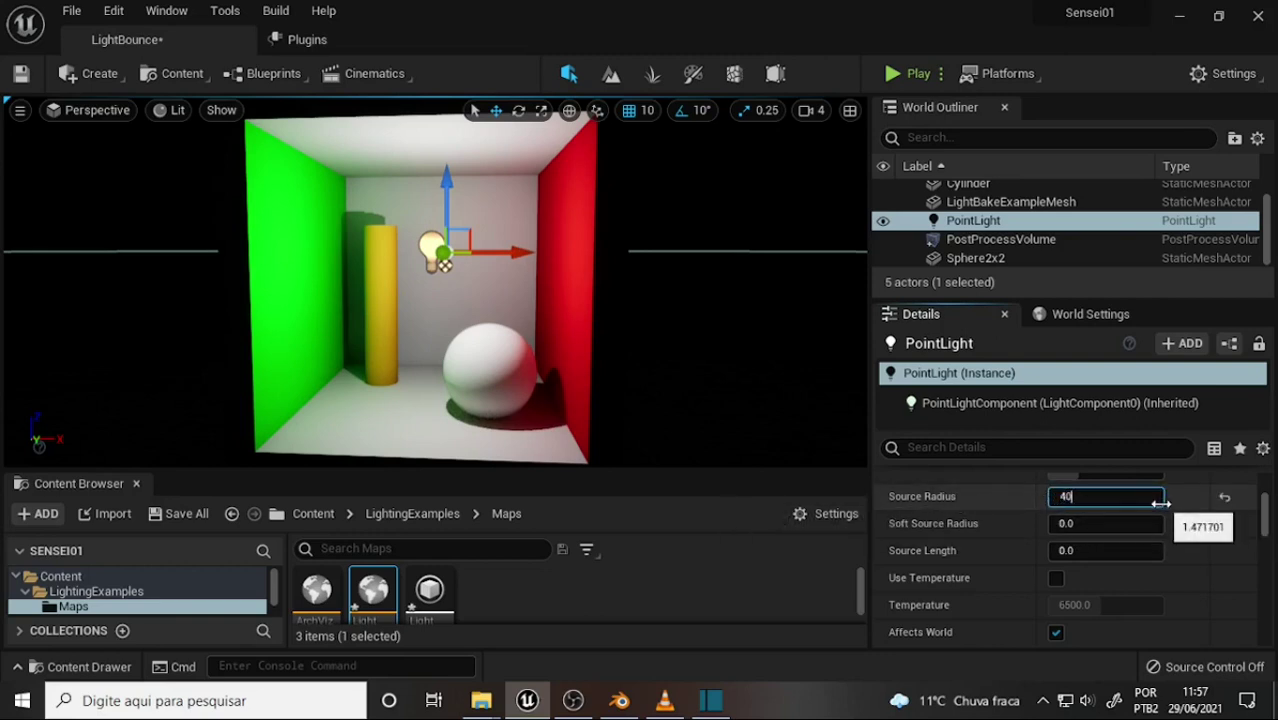
pyautogui.press('Return')
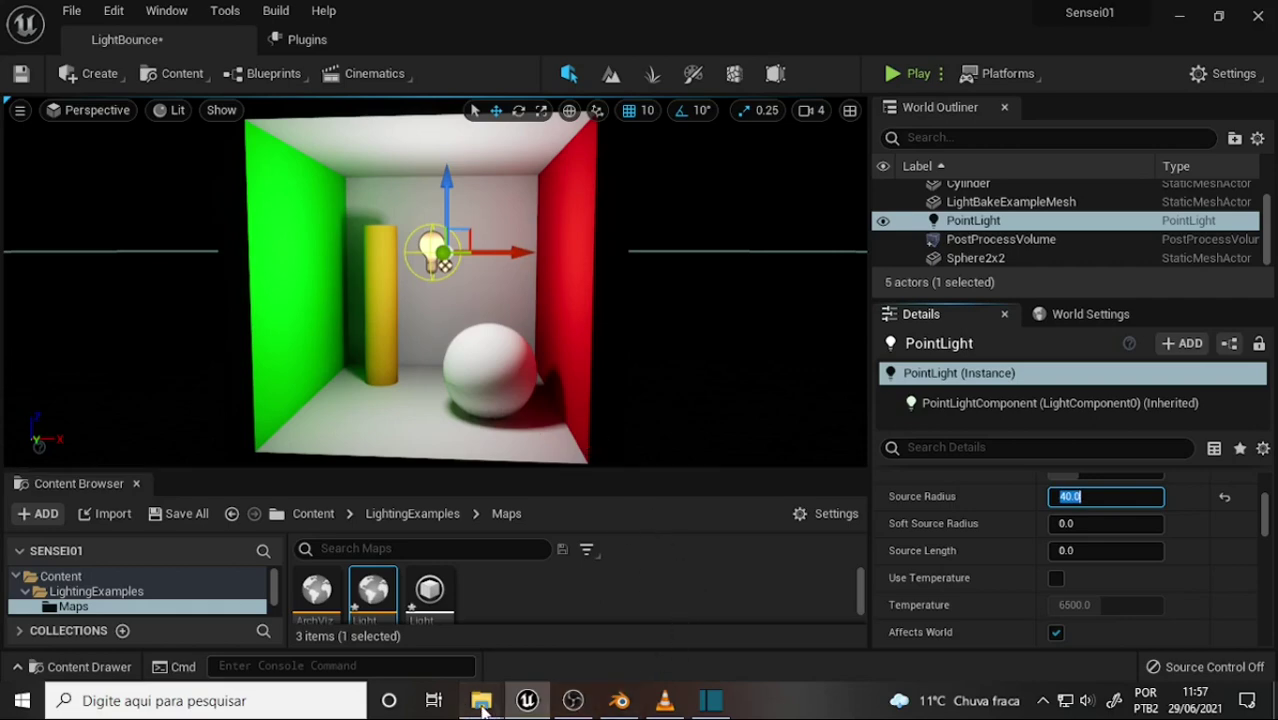
pyautogui.moveTo(481, 700)
pyautogui.click(380, 654)
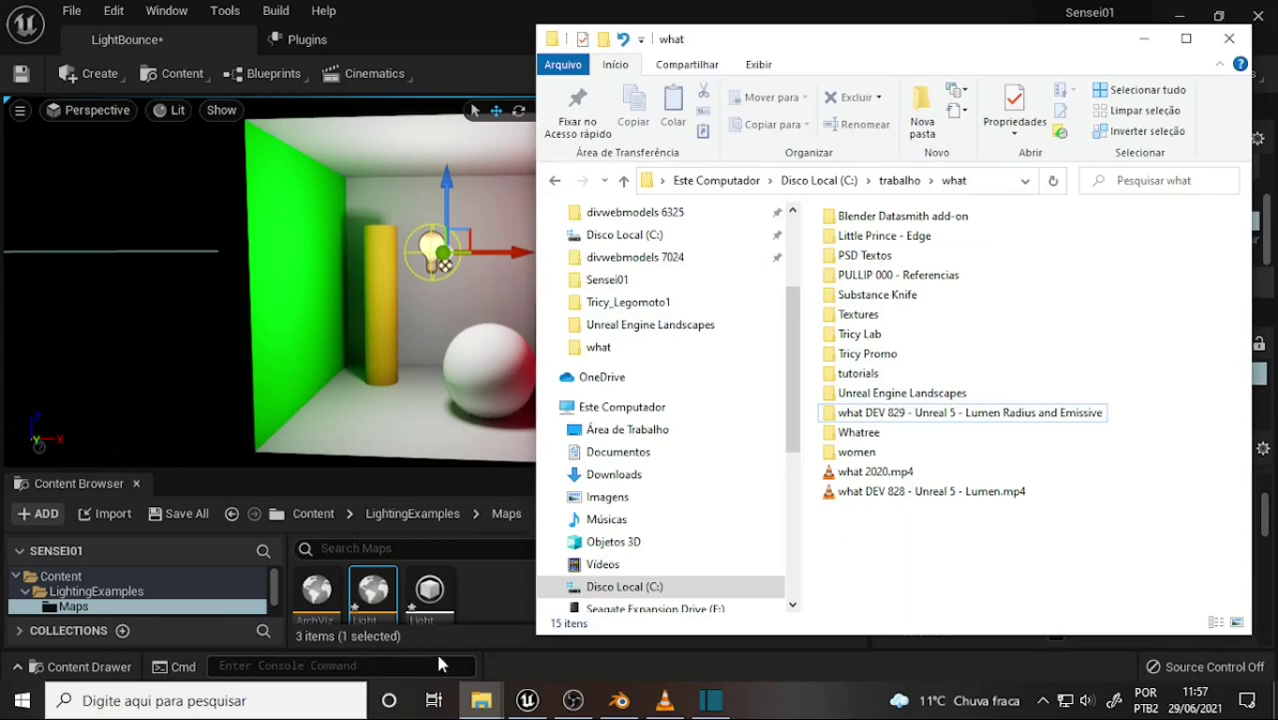
pyautogui.click(806, 8)
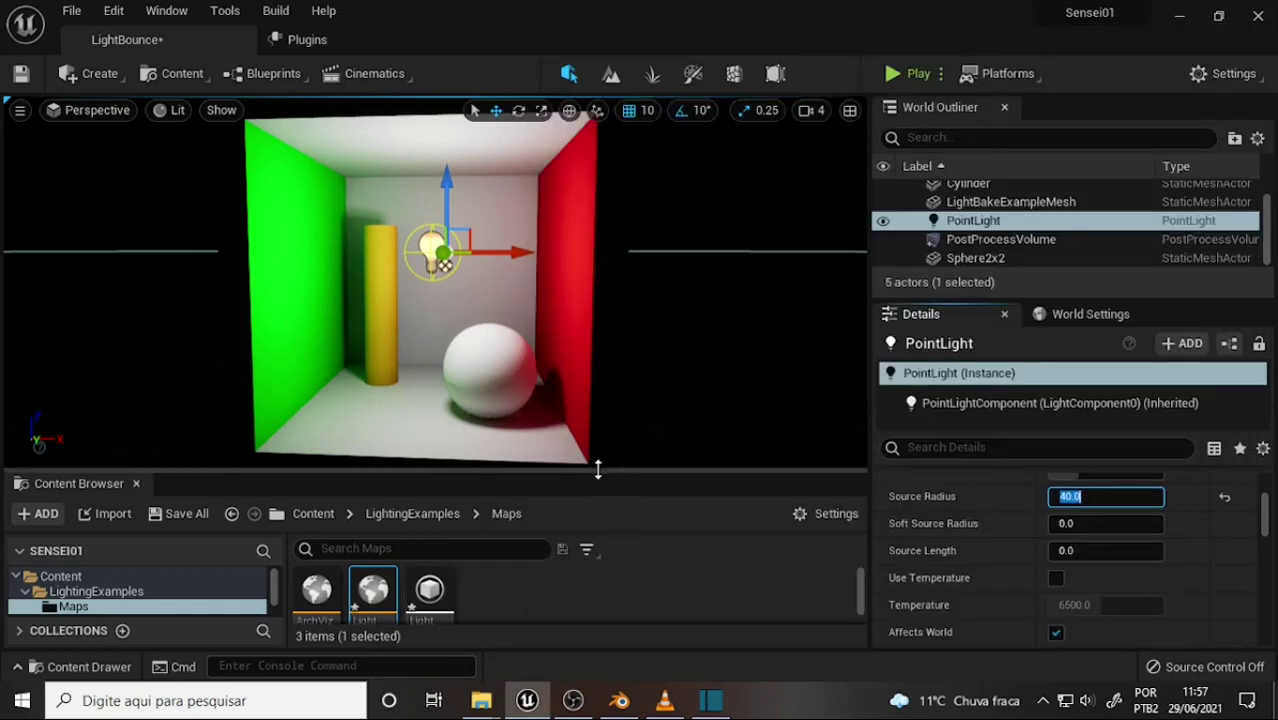
# - Apply M_Emmisive_Inst from the Materials folder to the sphere so it glows white
pyautogui.moveTo(597, 469); pyautogui.dragTo(597, 389)
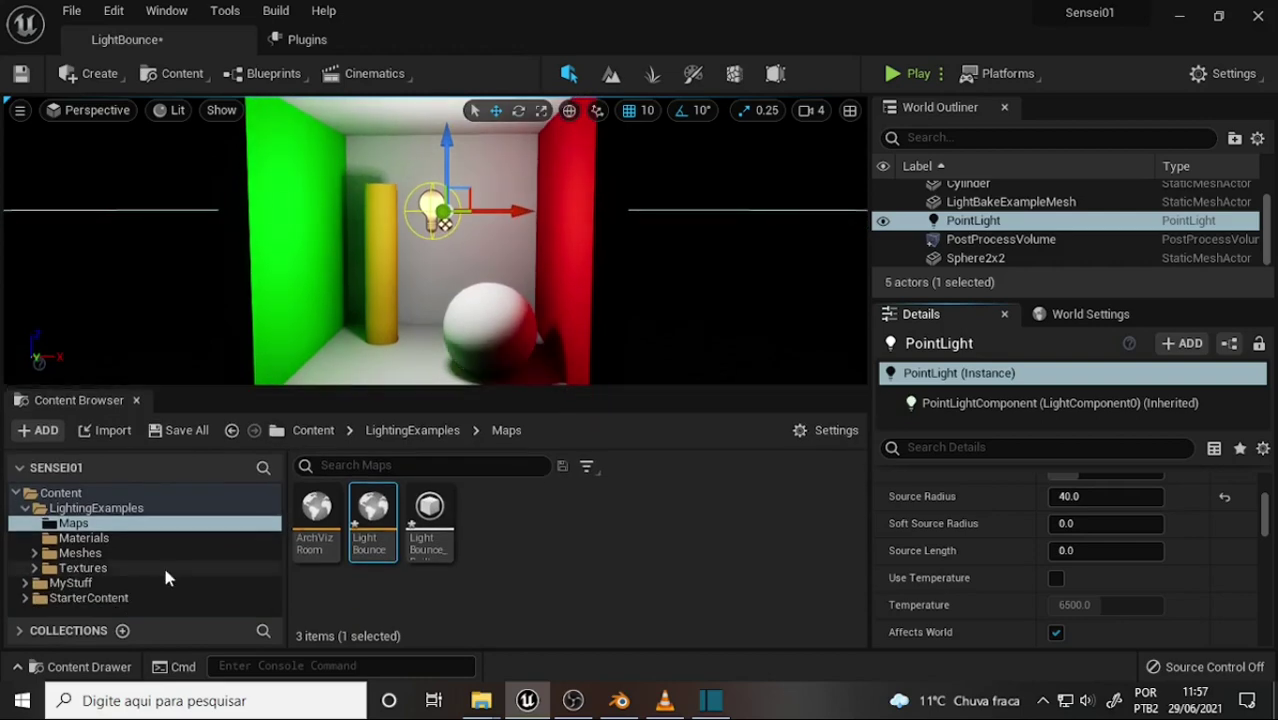
pyautogui.click(82, 539)
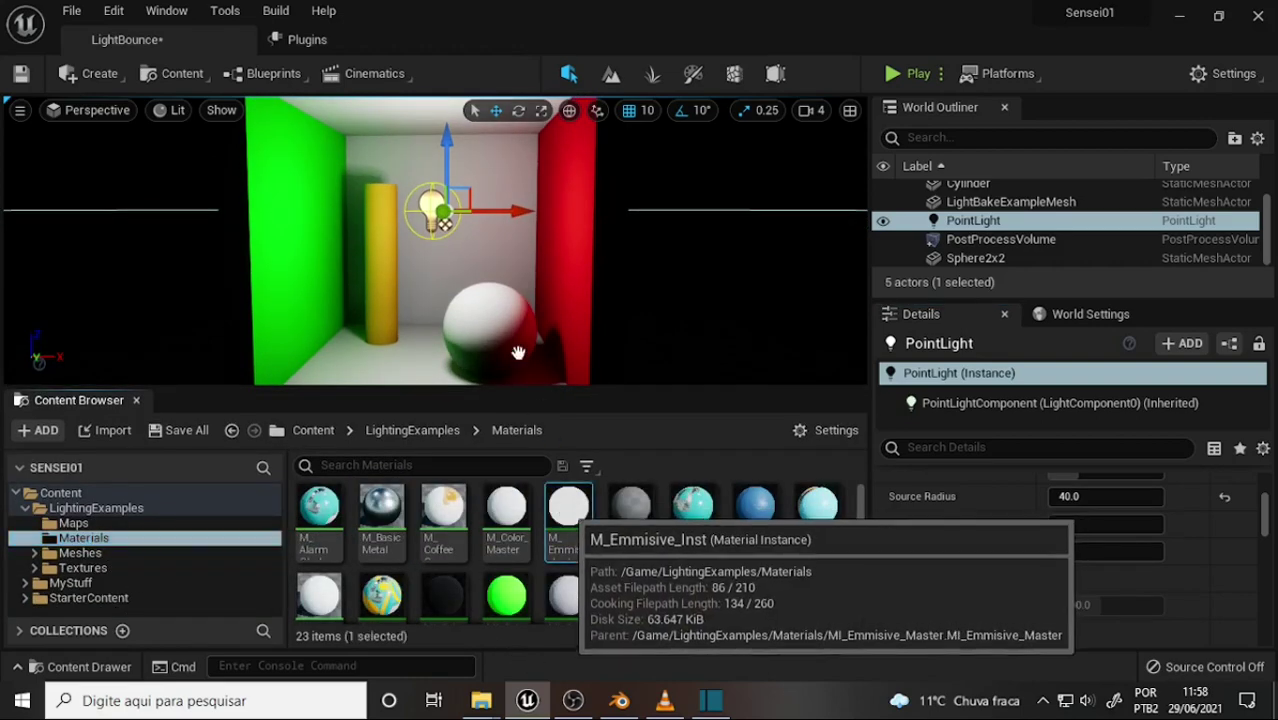
pyautogui.moveTo(571, 511); pyautogui.dragTo(497, 333)
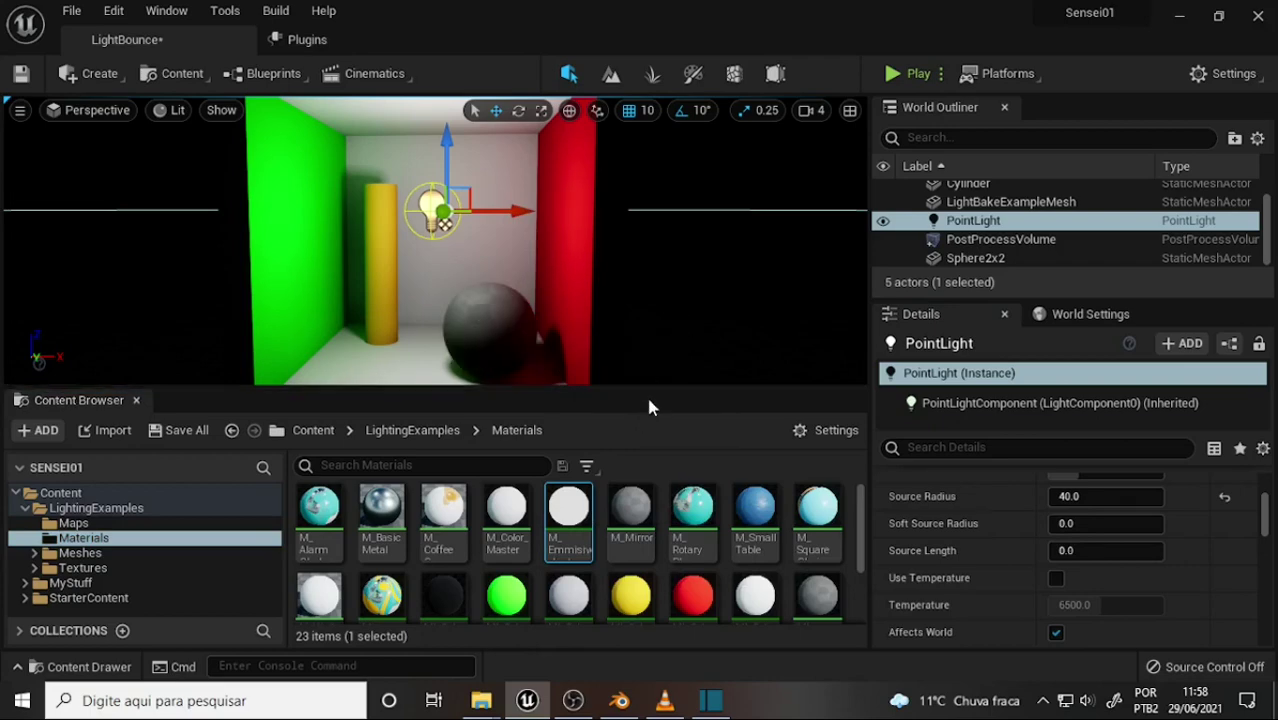
pyautogui.moveTo(651, 386); pyautogui.dragTo(646, 452)
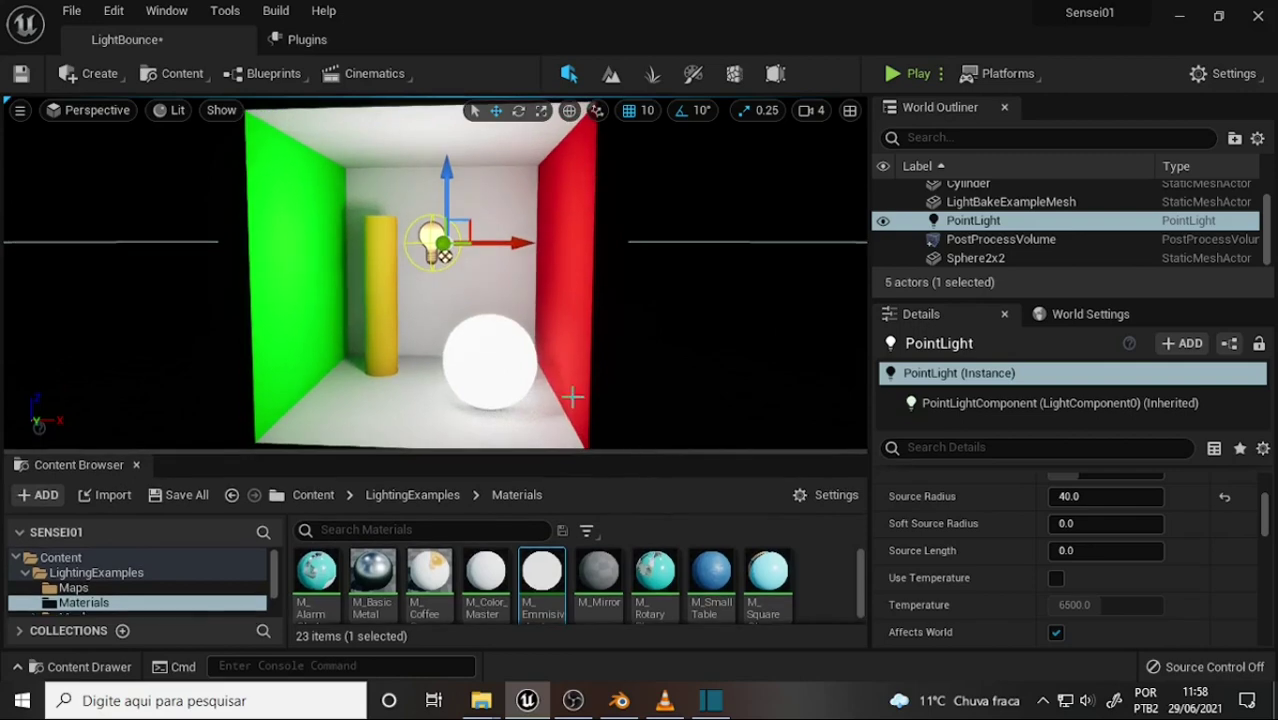
# - Select the sphere and move it up, left and down within the box
pyautogui.click(495, 350)
pyautogui.moveTo(490, 305)
pyautogui.mouseDown()
pyautogui.moveTo(486, 175)
pyautogui.moveTo(487, 230)
pyautogui.mouseUp()
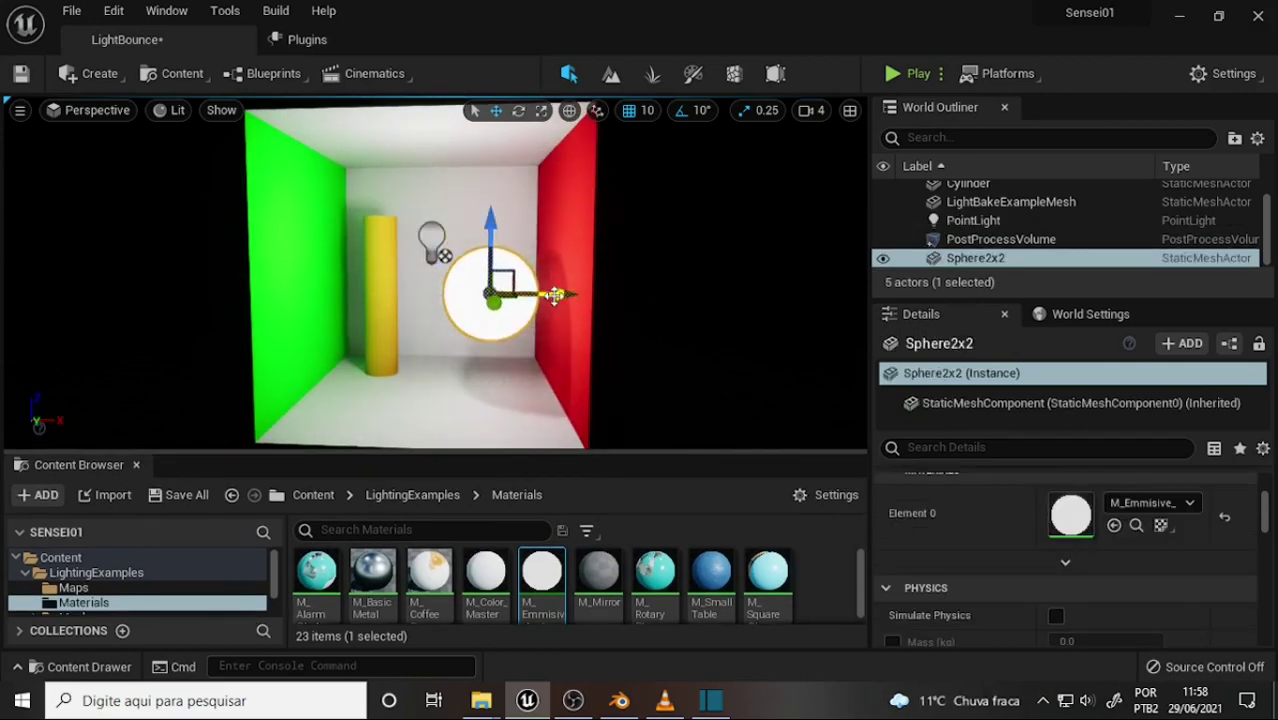
pyautogui.moveTo(548, 297); pyautogui.dragTo(525, 295)
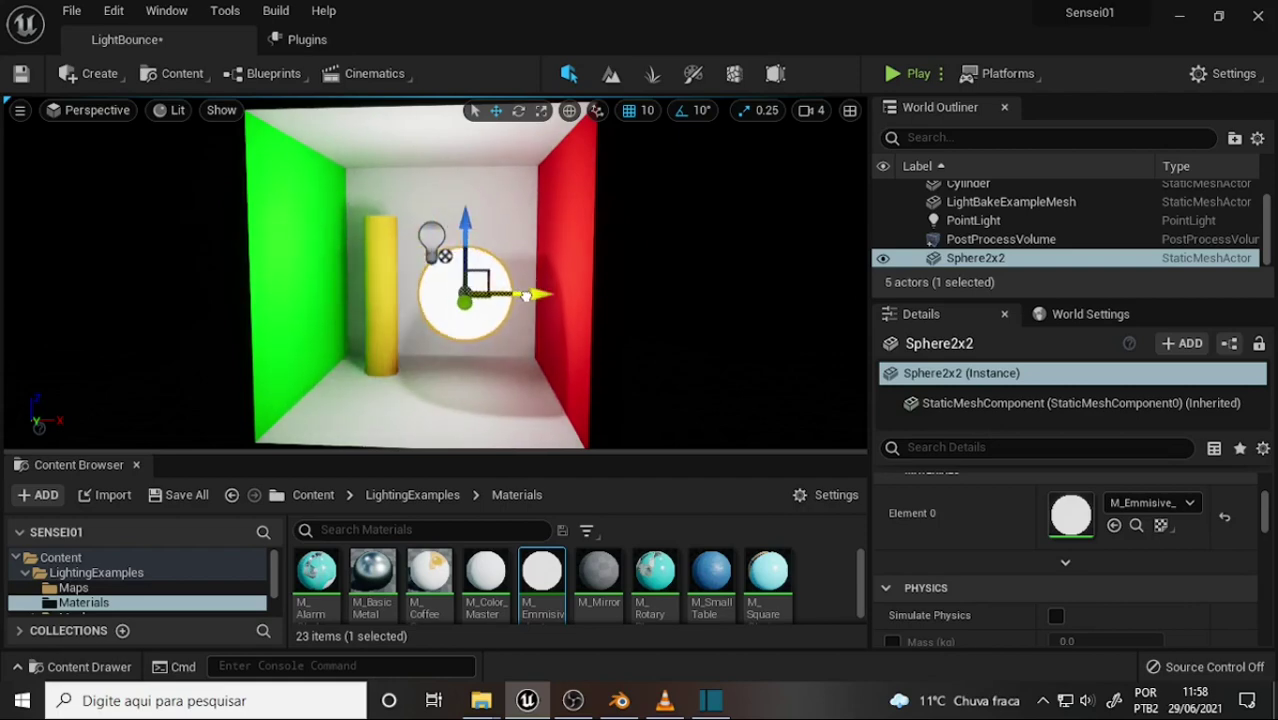
pyautogui.moveTo(466, 245); pyautogui.dragTo(467, 275)
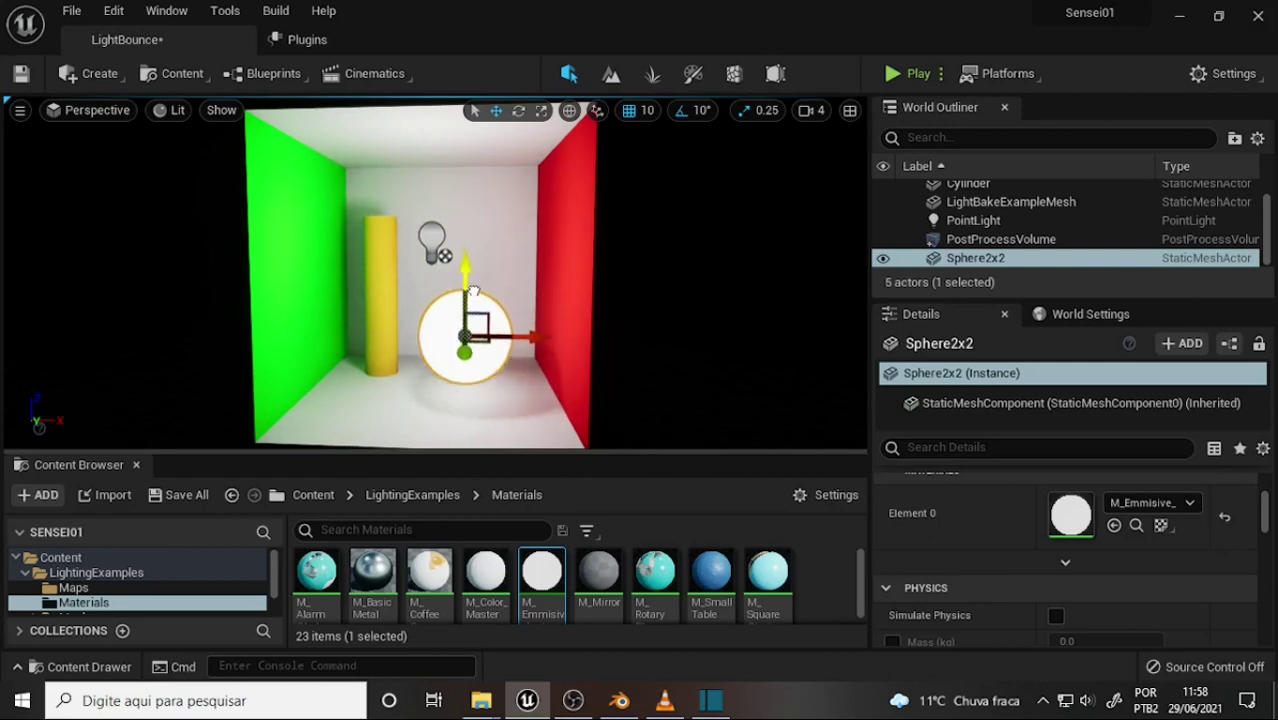
pyautogui.moveTo(472, 277); pyautogui.dragTo(474, 292)
pyautogui.moveTo(466, 305)
pyautogui.mouseDown()
pyautogui.moveTo(477, 208)
pyautogui.moveTo(480, 257)
pyautogui.mouseUp()
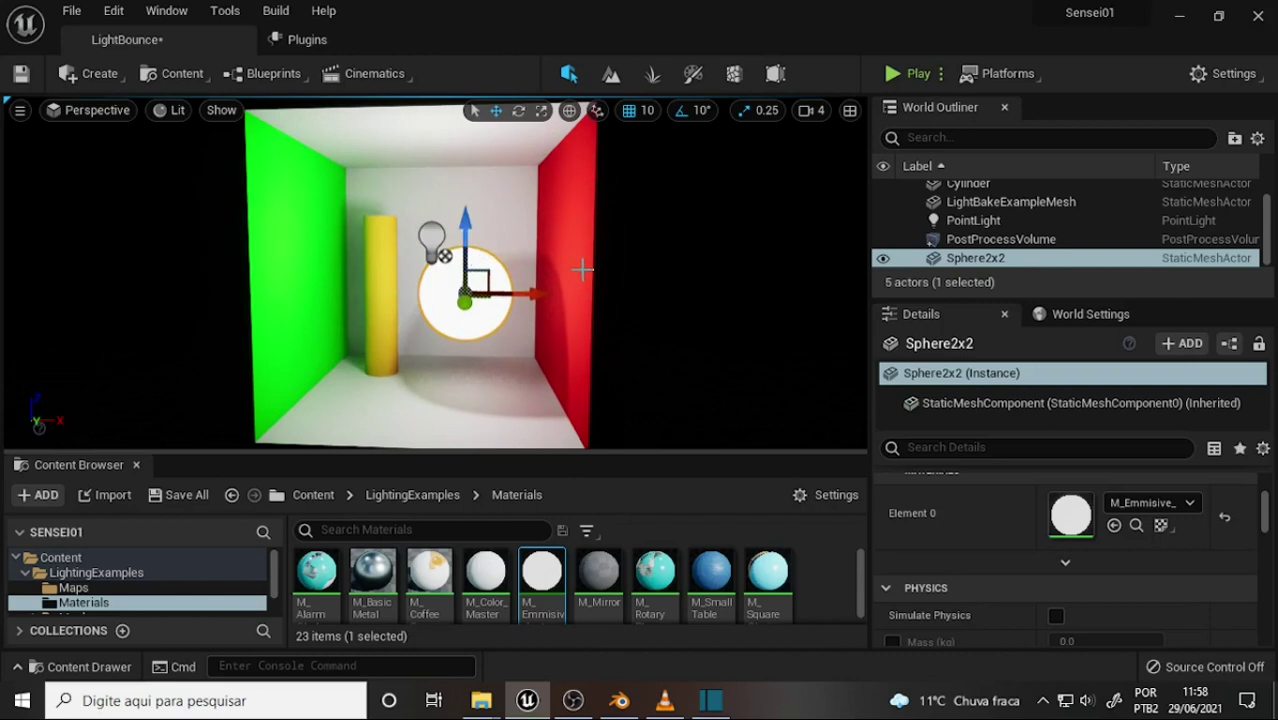
pyautogui.moveTo(463, 245); pyautogui.dragTo(459, 287)
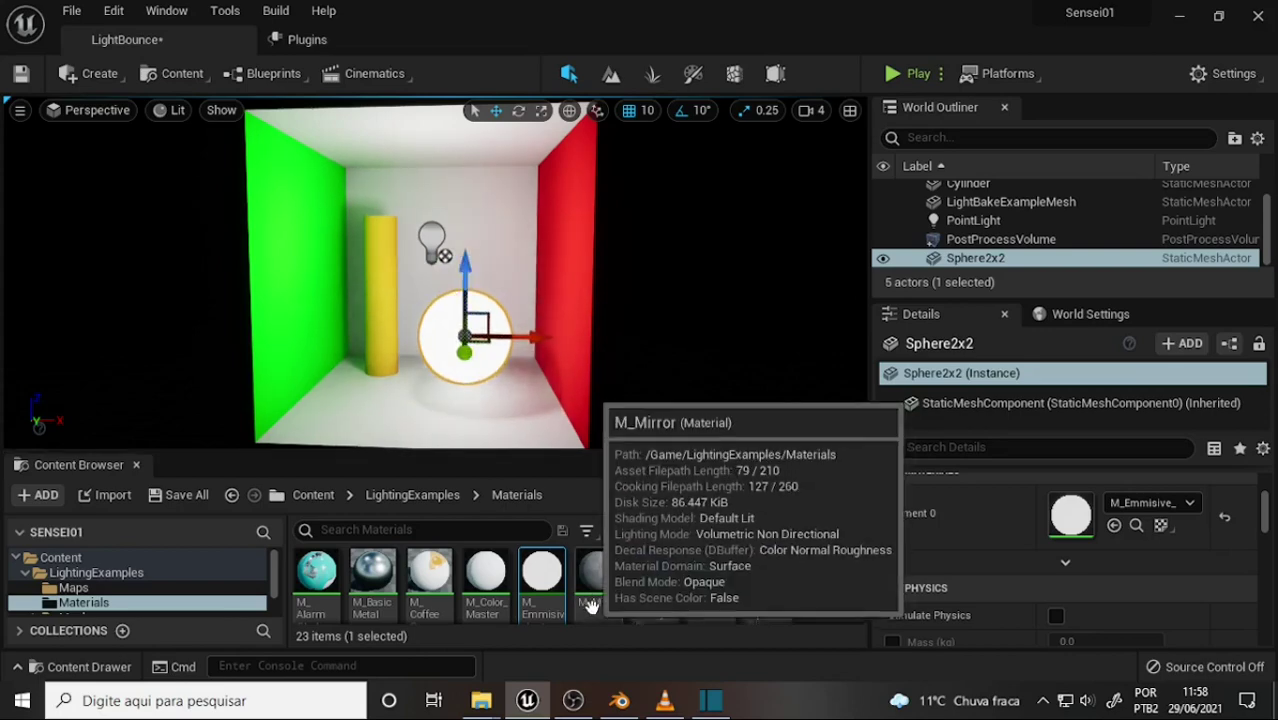
# - Undo the last three sphere moves with Ctrl+Z
pyautogui.hotkey('ctrl', 'z')
pyautogui.hotkey('ctrl', 'z')
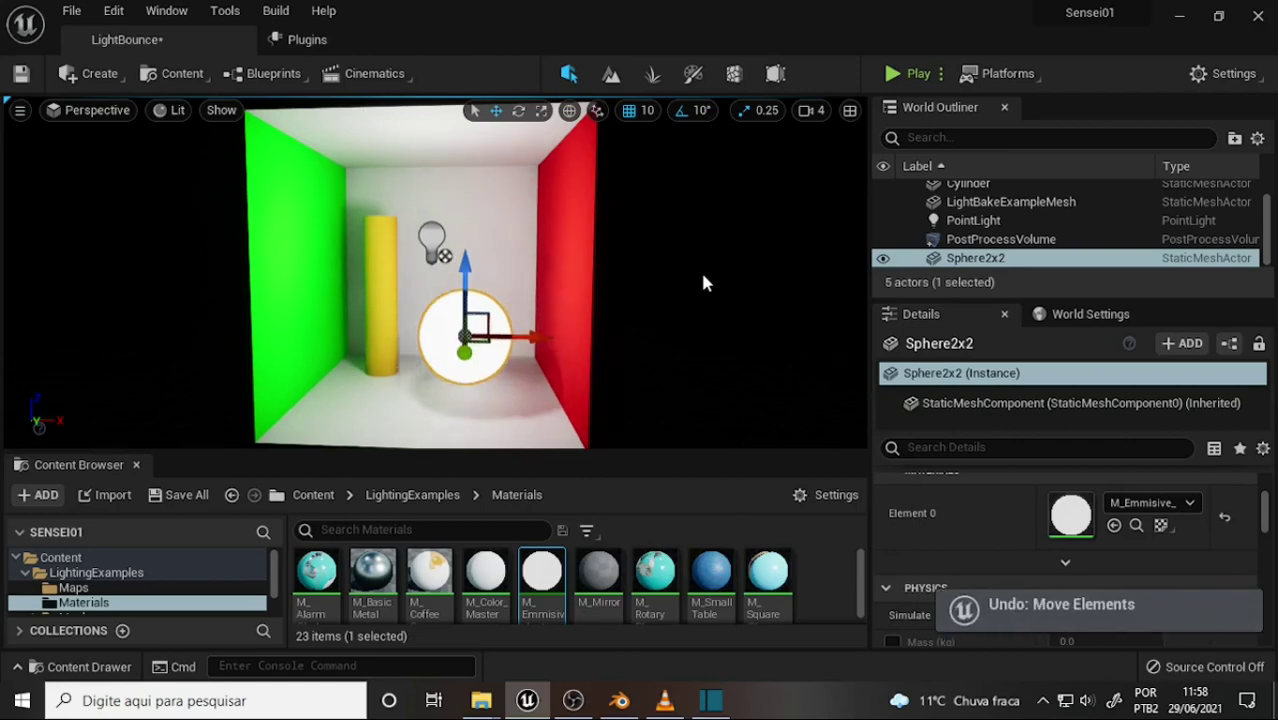
pyautogui.hotkey('ctrl', 'z')
pyautogui.hotkey('ctrl', 'z')
pyautogui.hotkey('ctrl', 'z')
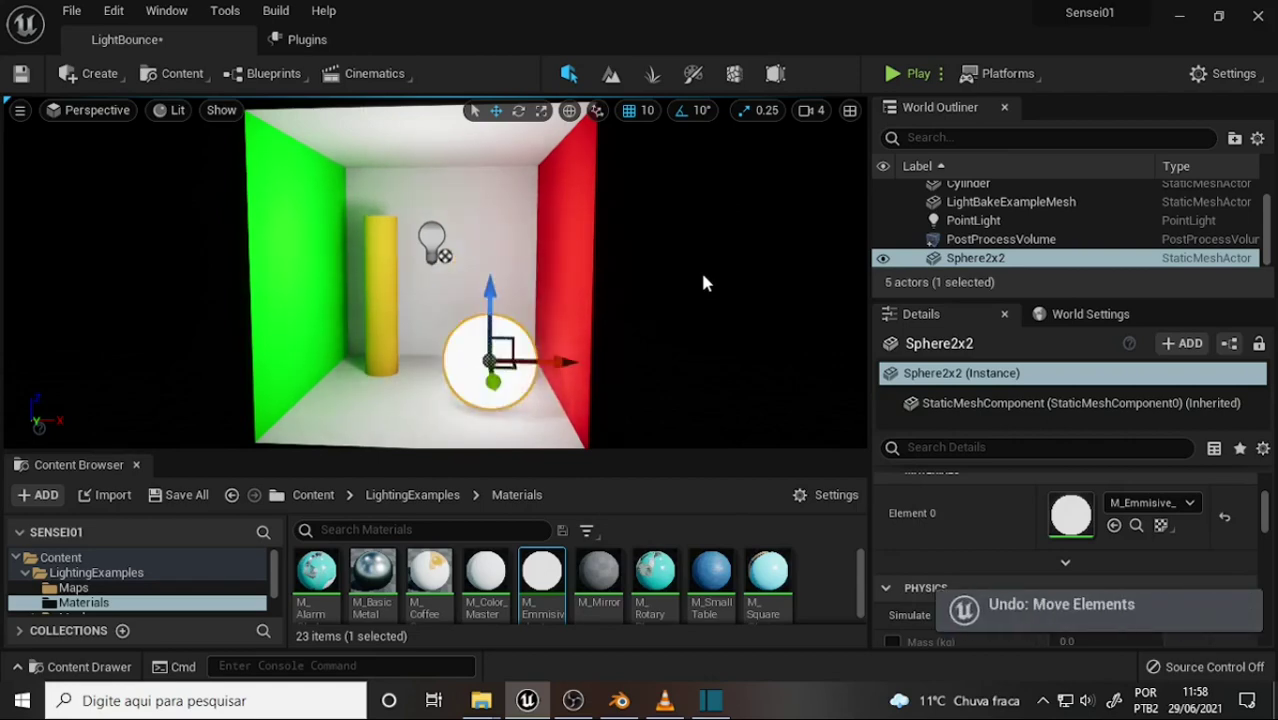
pyautogui.hotkey('ctrl', 'z')
pyautogui.hotkey('ctrl', 'z')
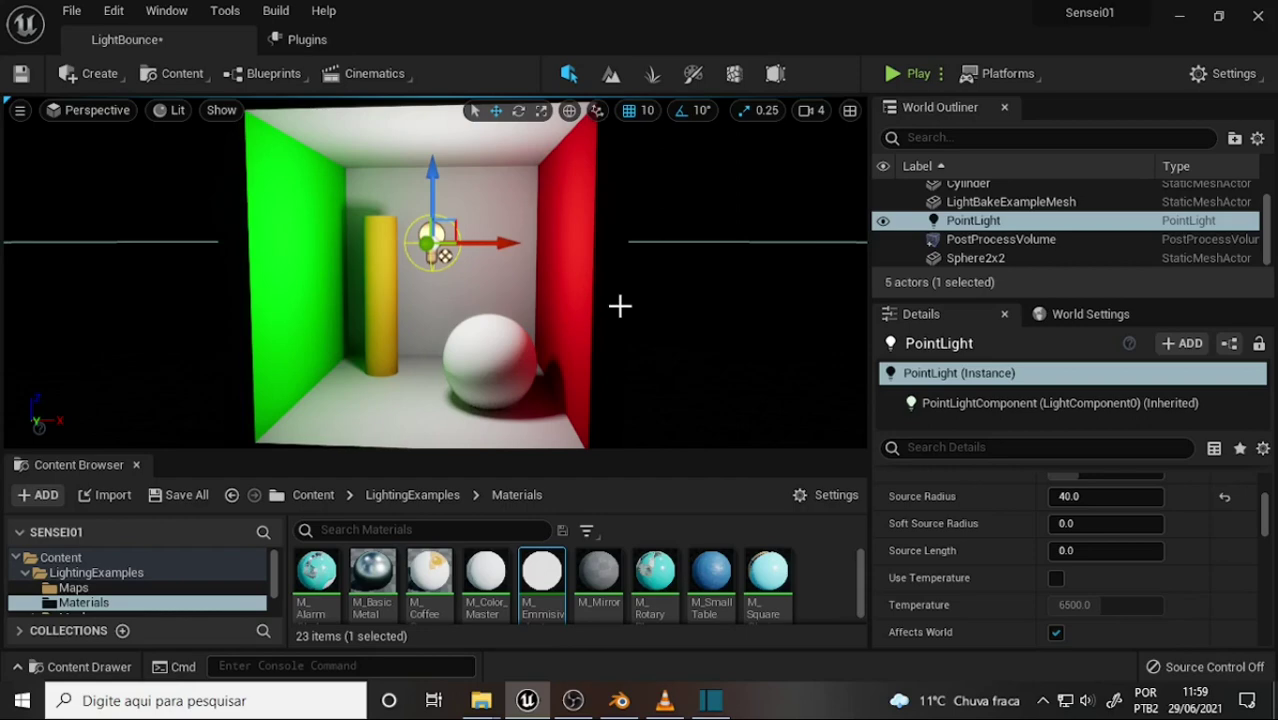
pyautogui.click(619, 700)
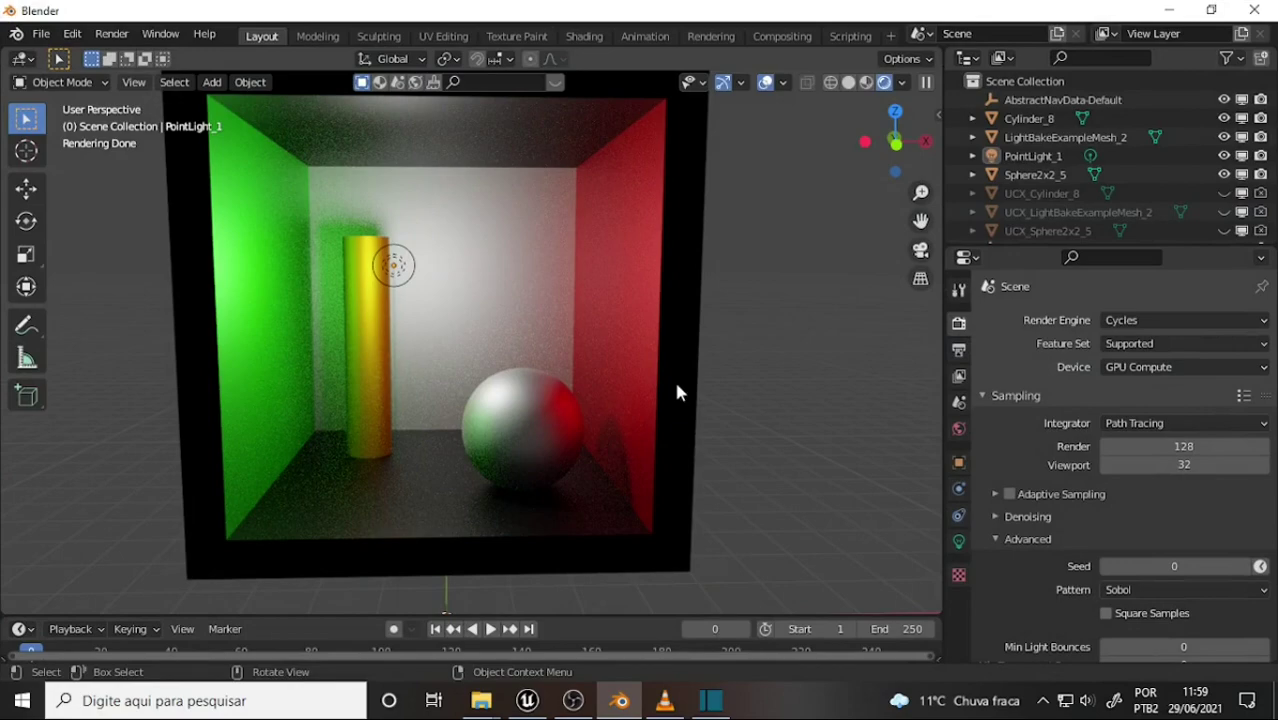
pyautogui.click(527, 700)
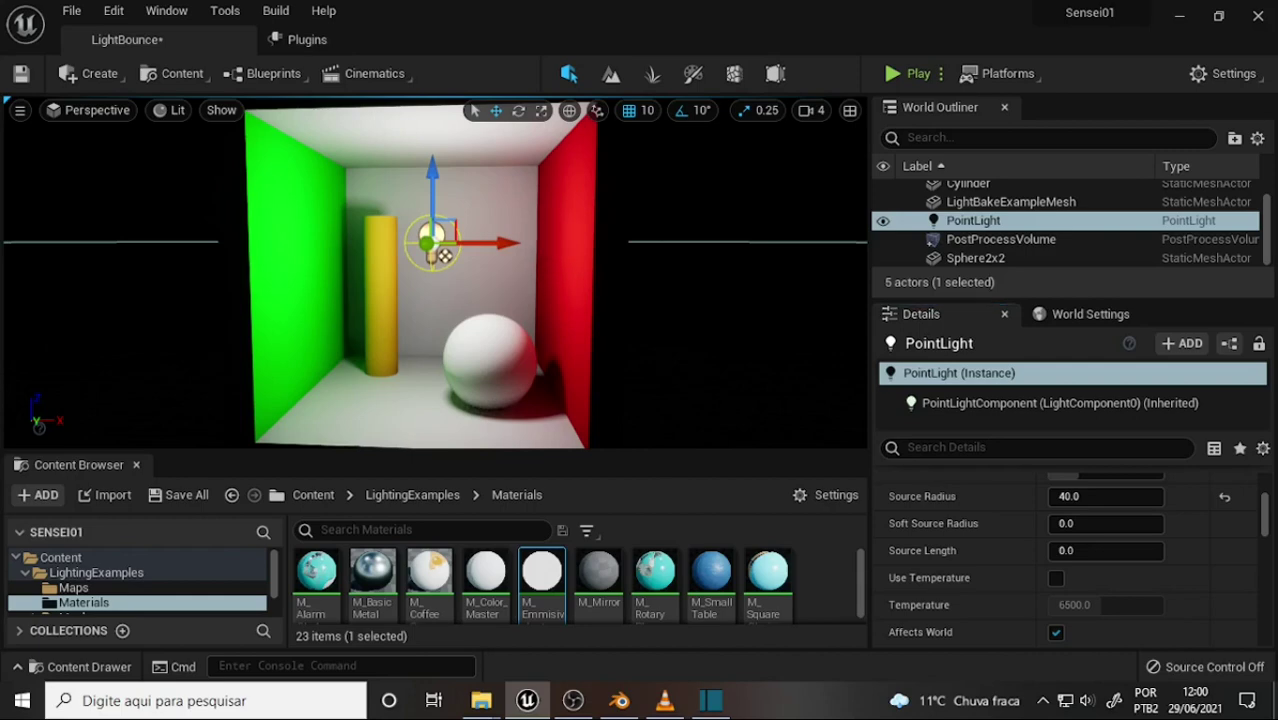
pyautogui.moveTo(560, 250)
pyautogui.mouseDown(button='right')
pyautogui.moveTo(580, 255)
pyautogui.moveTo(549, 228)
pyautogui.mouseUp(button='right')
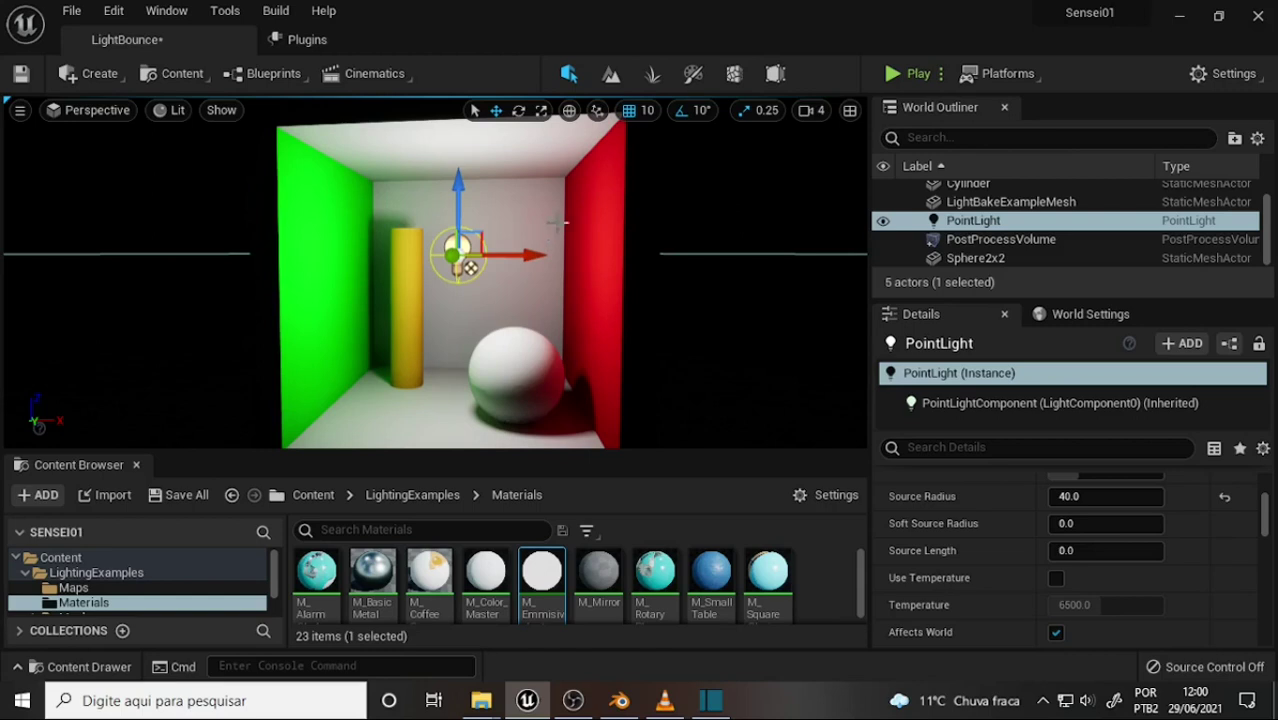
pyautogui.moveTo(547, 229); pyautogui.dragTo(570, 232, button='right')
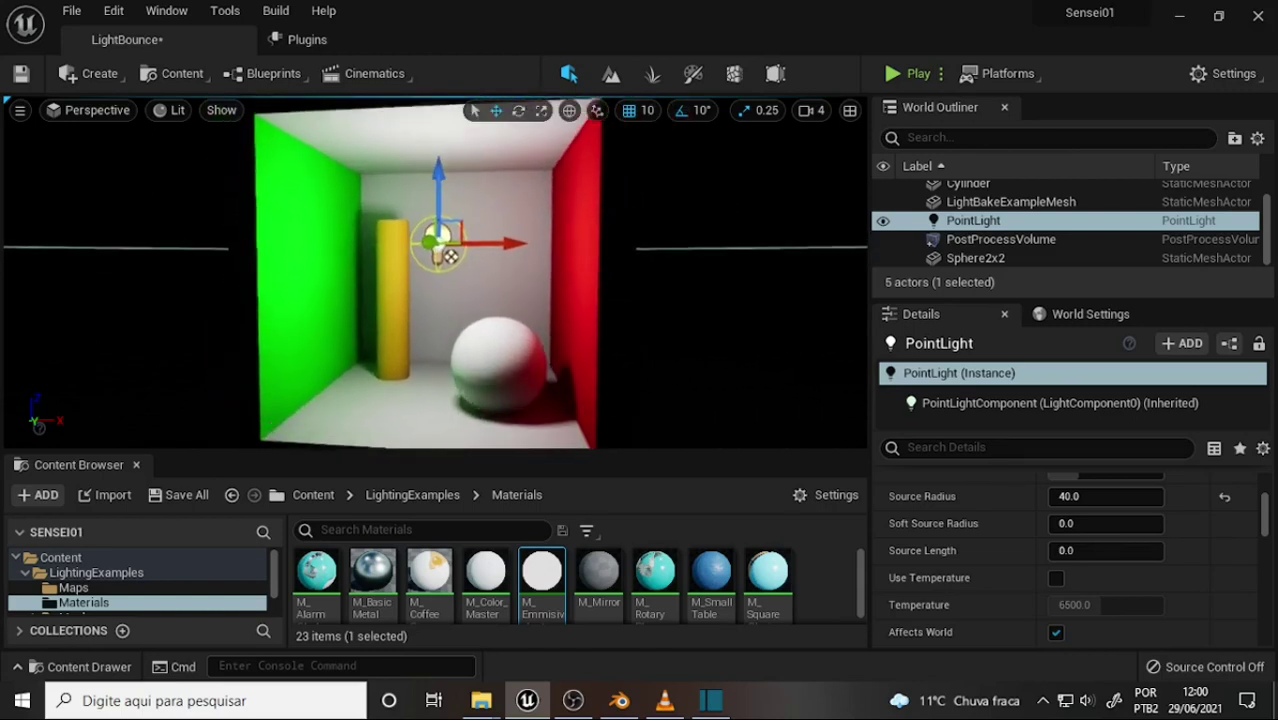
pyautogui.moveTo(537, 273); pyautogui.dragTo(537, 273, button='right')
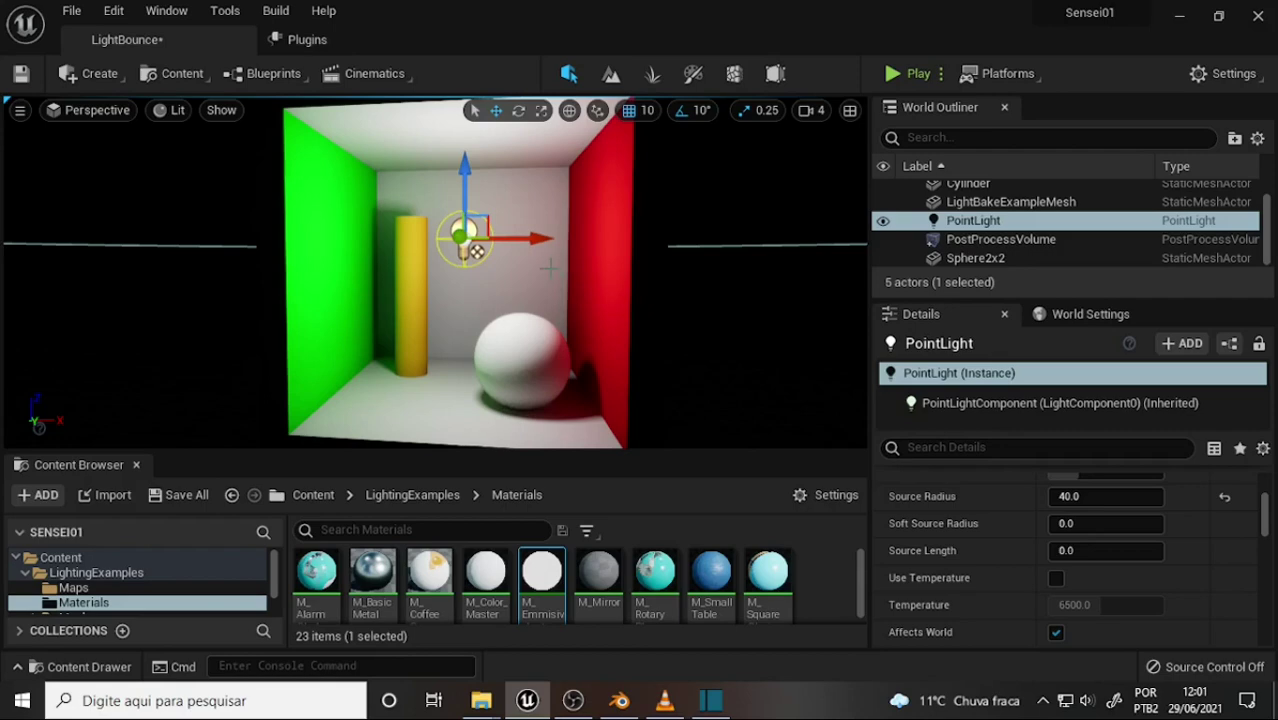
# - Orbit around the Cornell box, then bring up the Blender Cycles render for comparison
pyautogui.moveTo(549, 266); pyautogui.dragTo(540, 268)
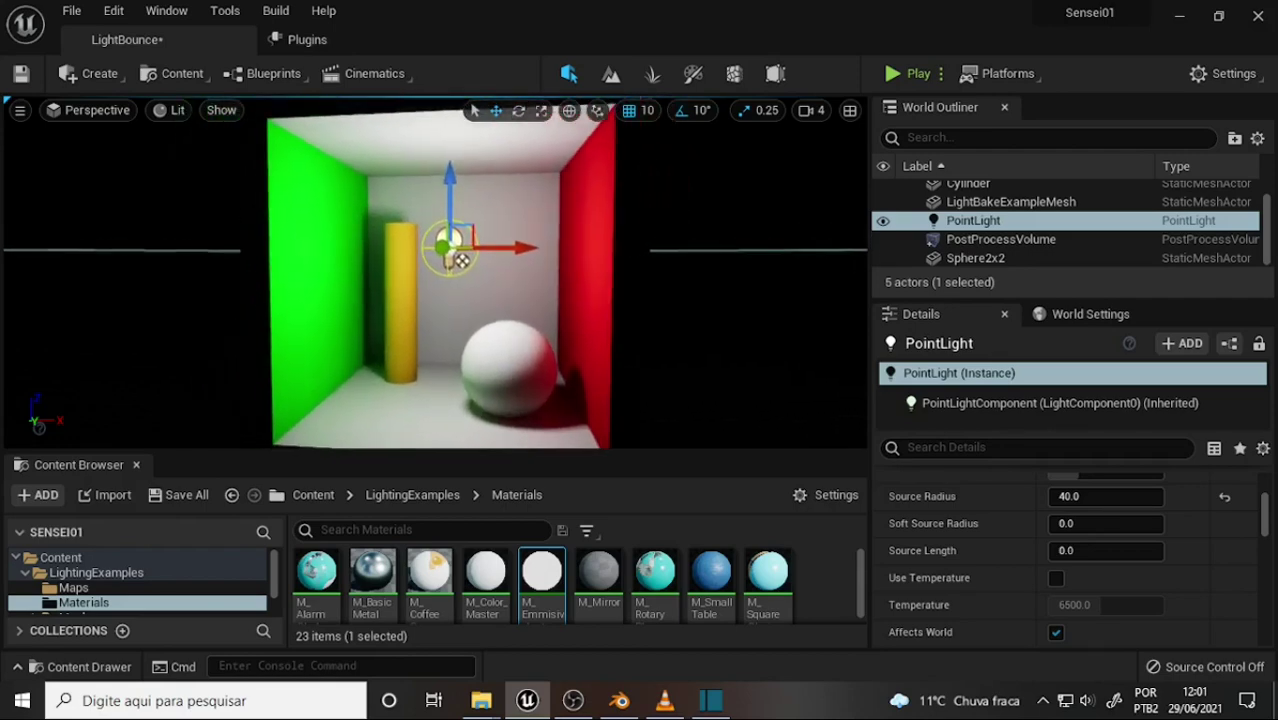
pyautogui.moveTo(532, 266); pyautogui.dragTo(470, 268)
pyautogui.moveTo(527, 234); pyautogui.dragTo(495, 236)
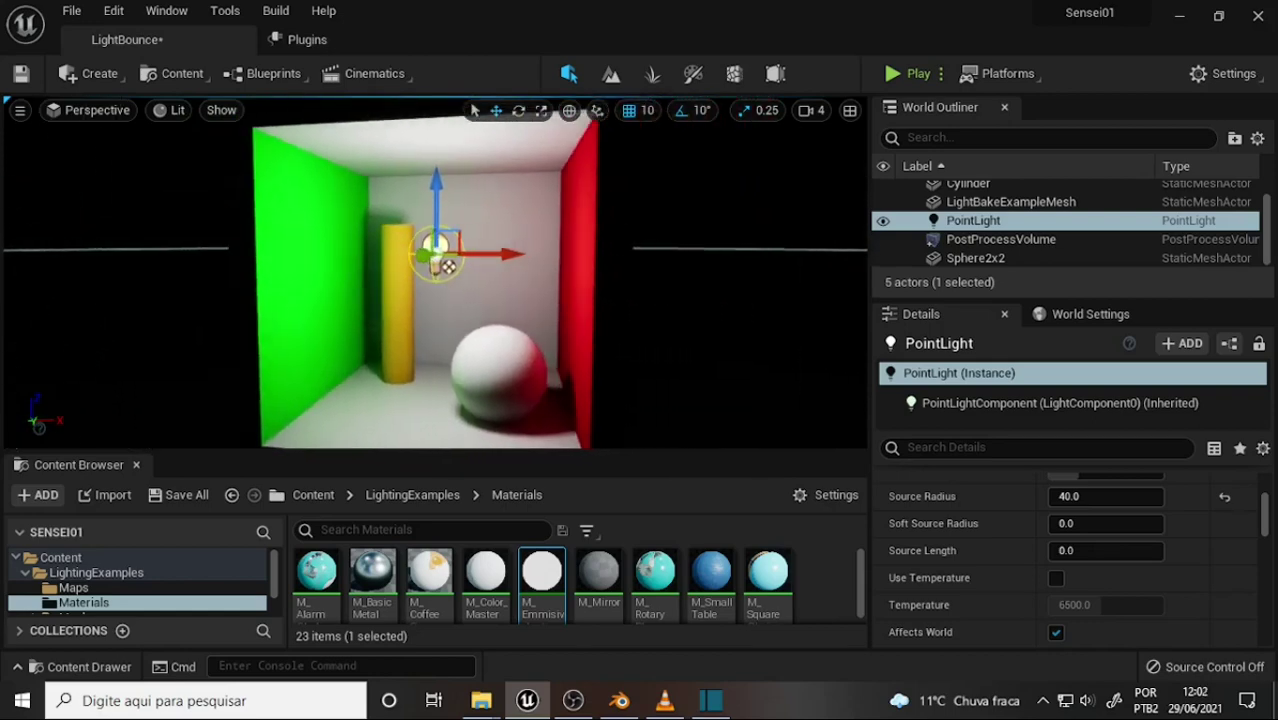
pyautogui.moveTo(523, 314); pyautogui.dragTo(530, 300)
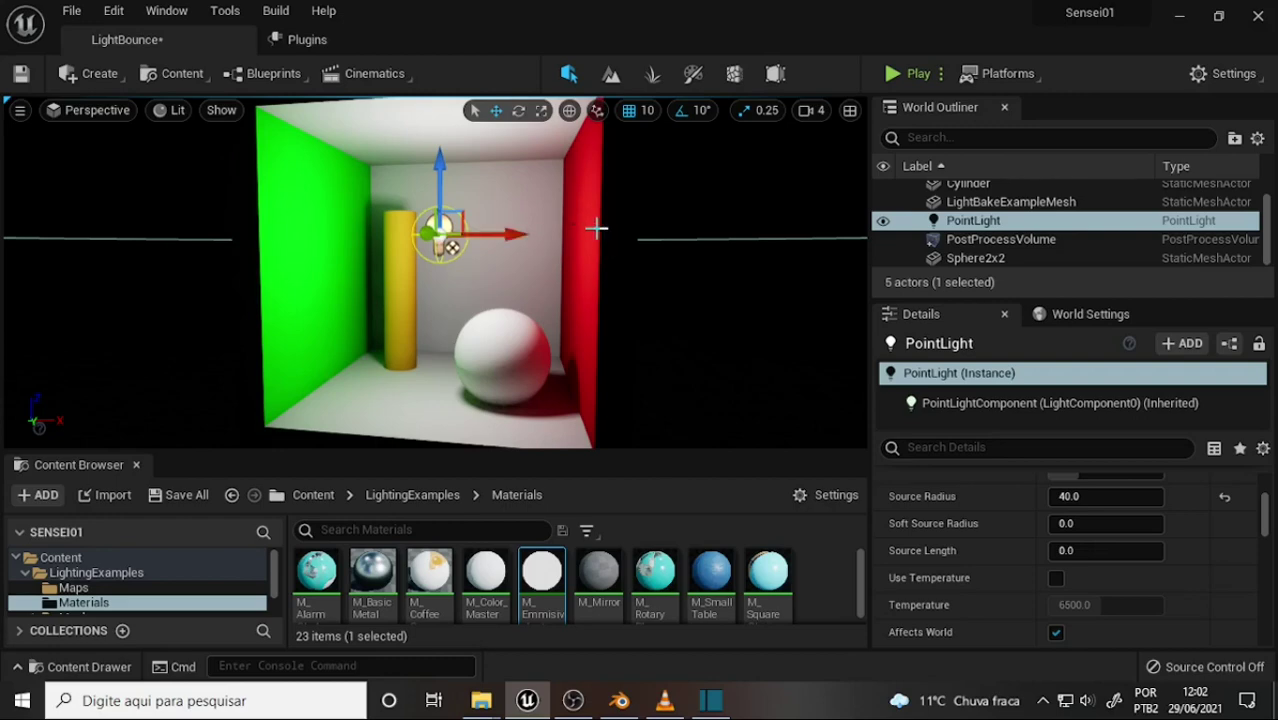
pyautogui.moveTo(643, 201); pyautogui.dragTo(620, 228, button='right')
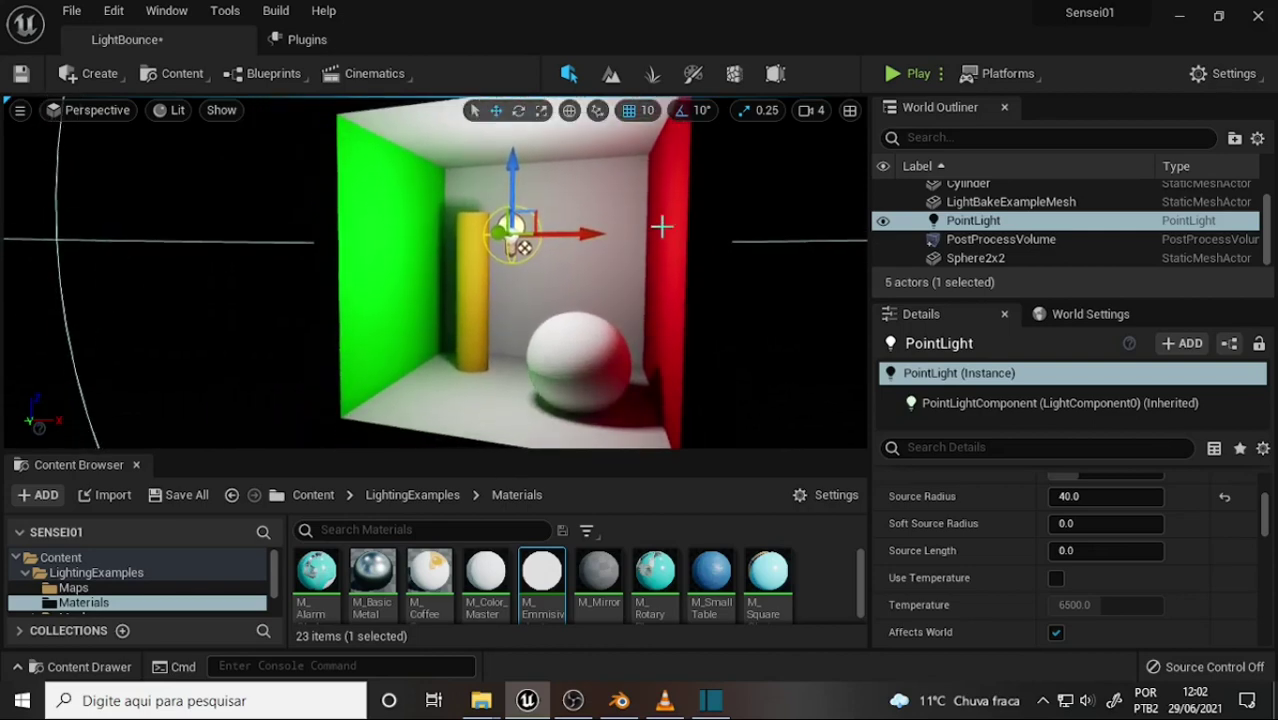
pyautogui.moveTo(666, 221); pyautogui.dragTo(720, 222, button='right')
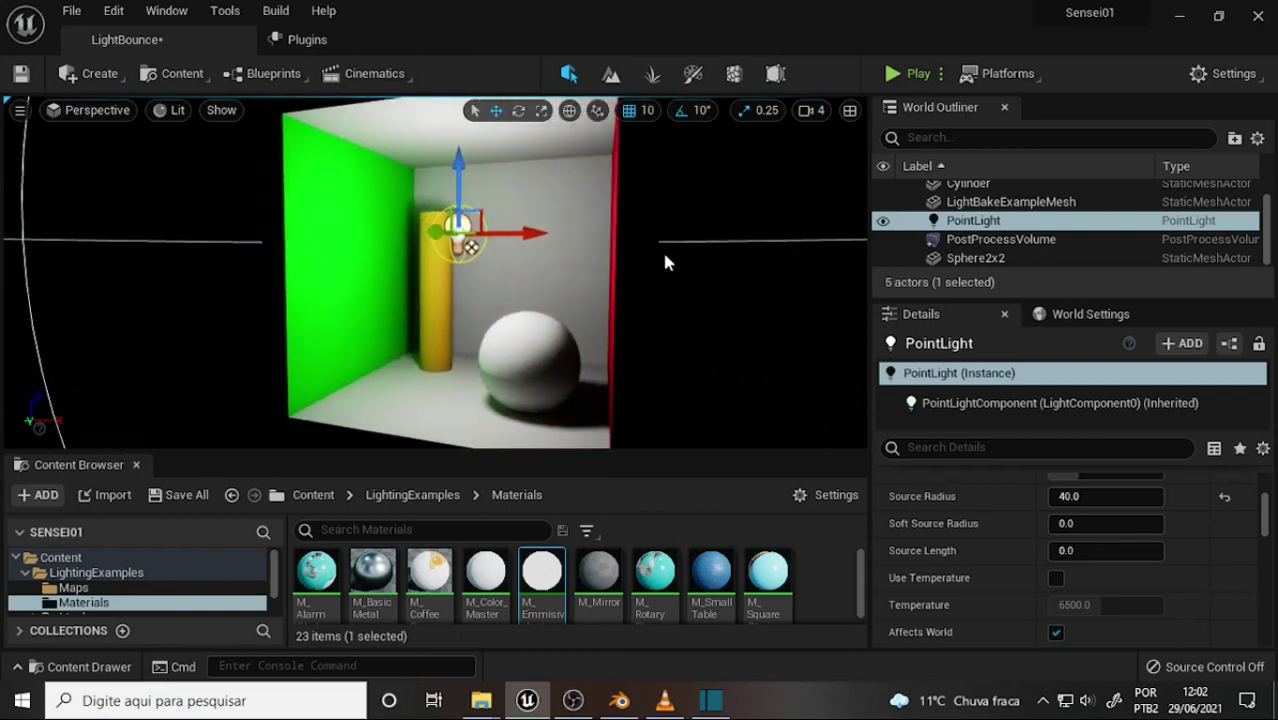
pyautogui.click(620, 702)
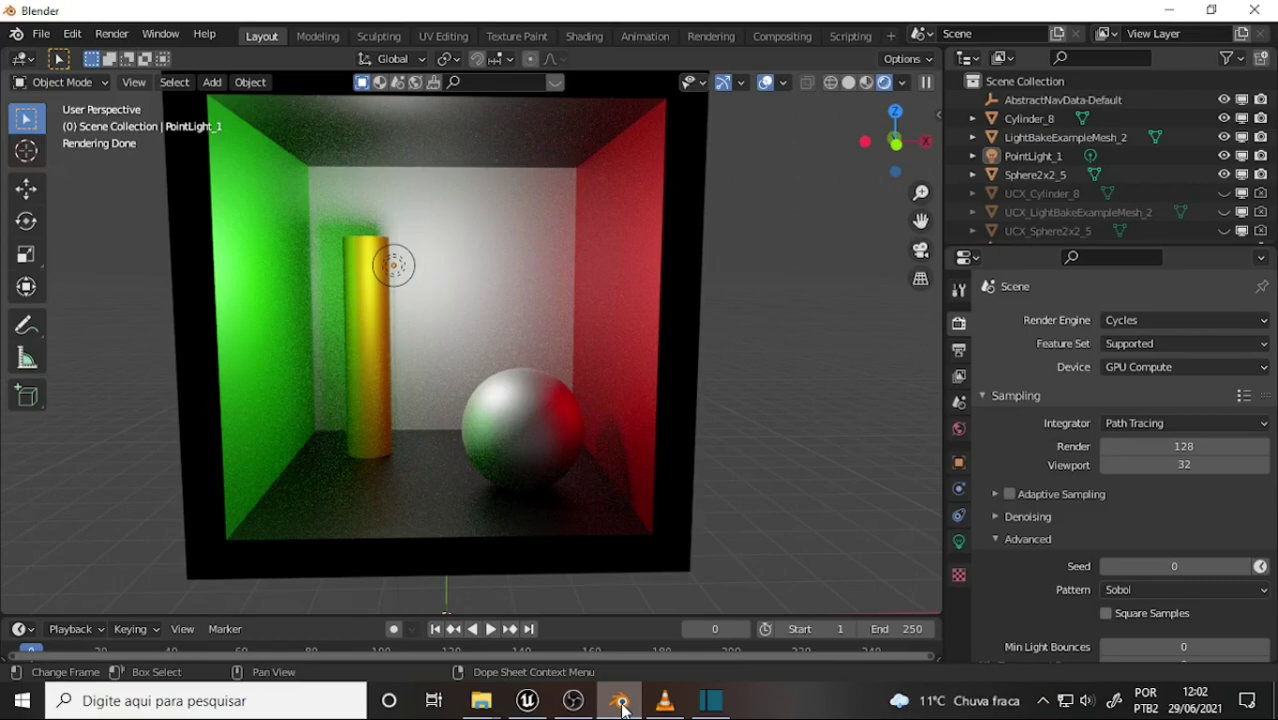
# - Minimise Blender, then briefly open and minimise OBS to return to Unreal
pyautogui.click(620, 704)
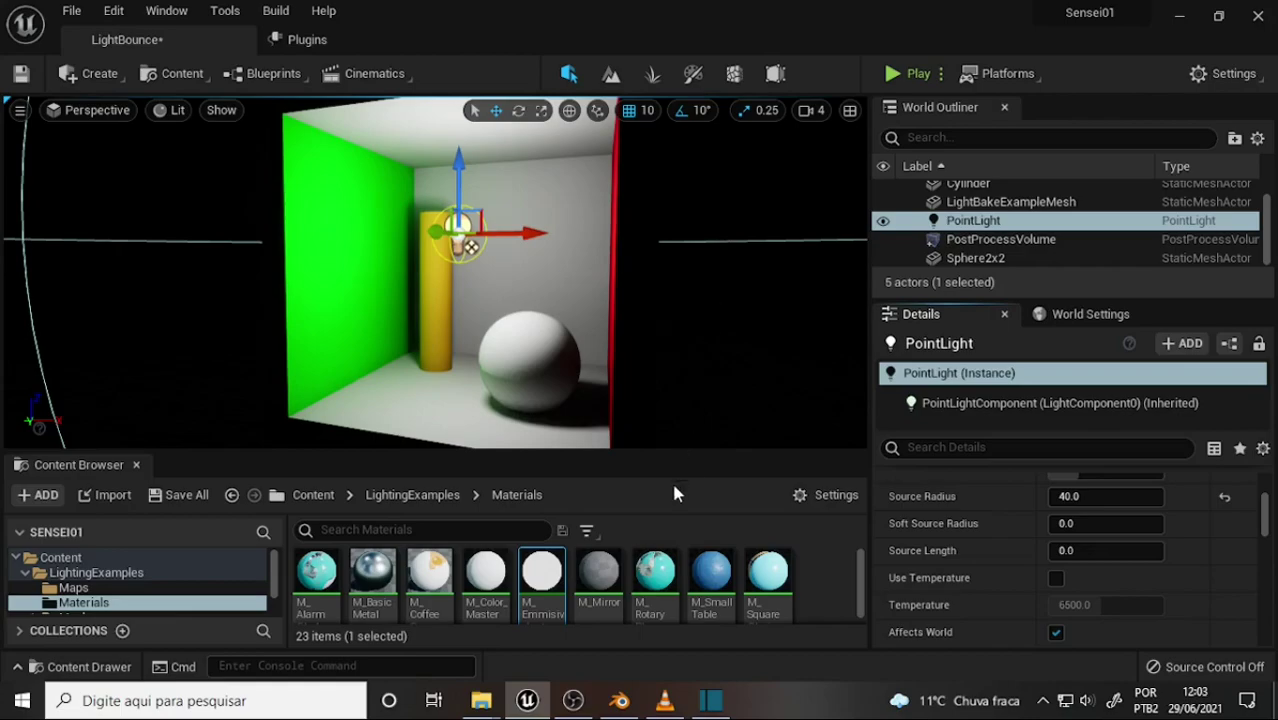
pyautogui.click(572, 700)
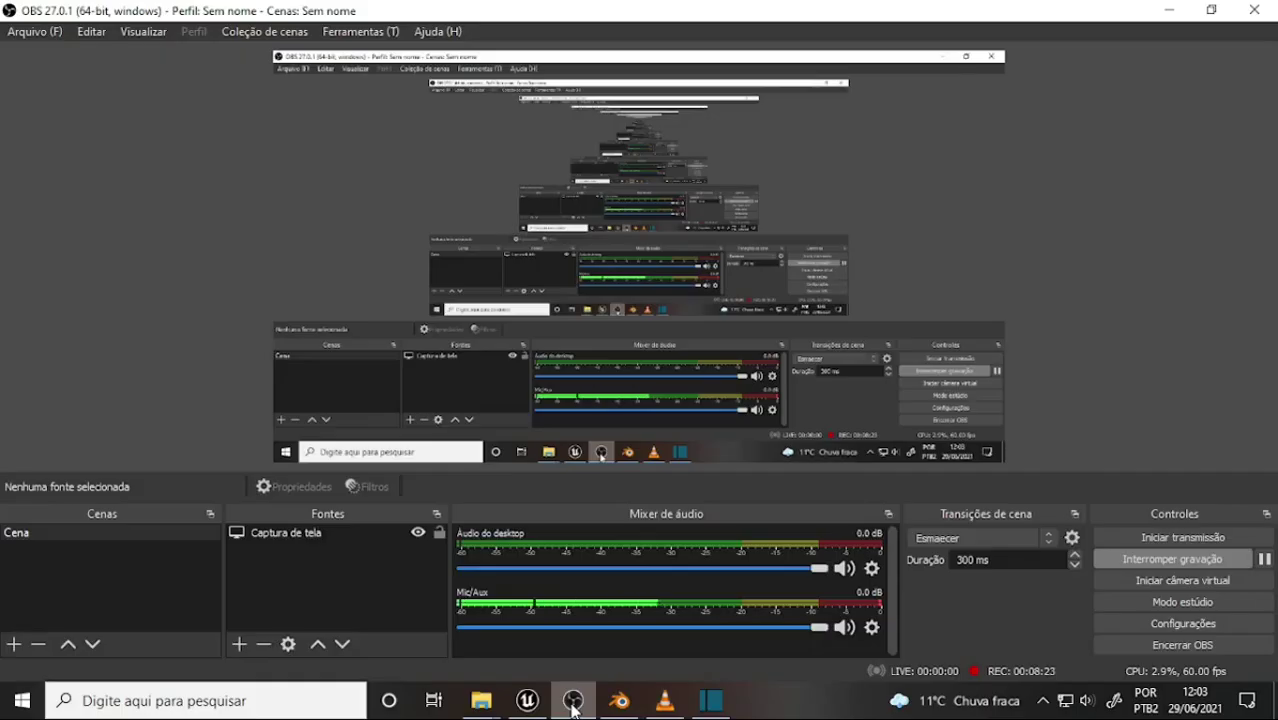
pyautogui.click(573, 706)
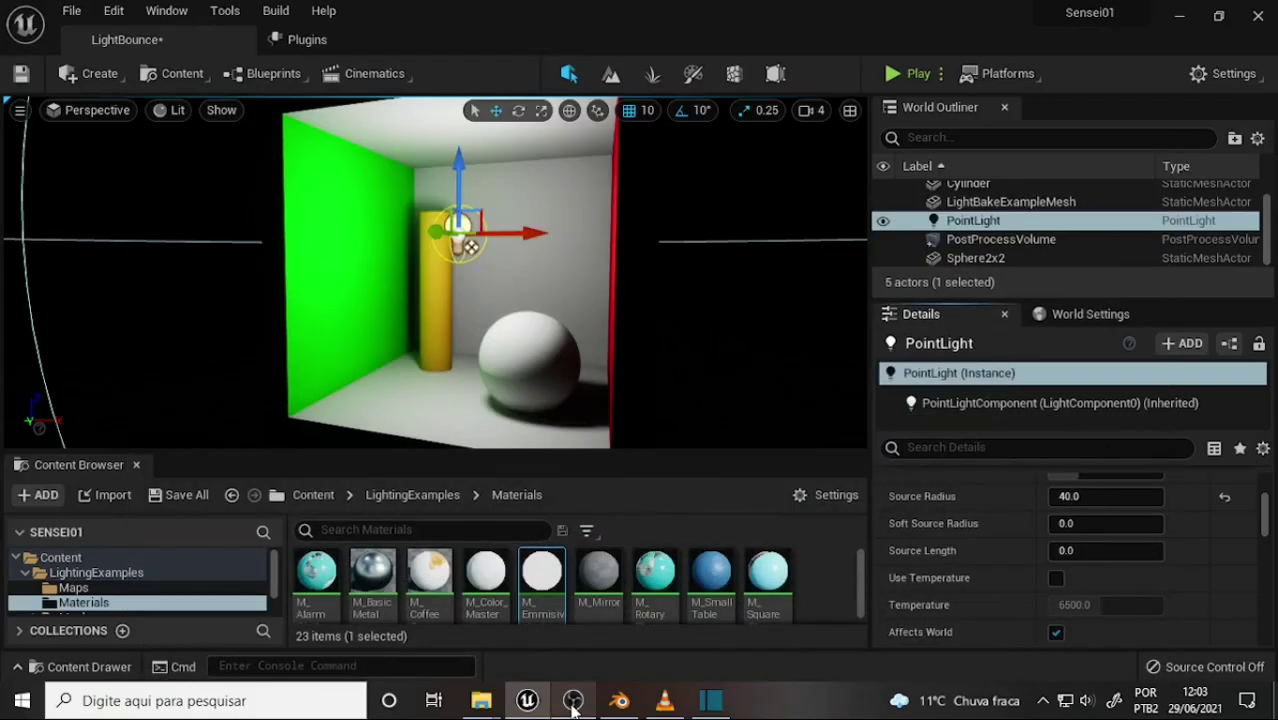